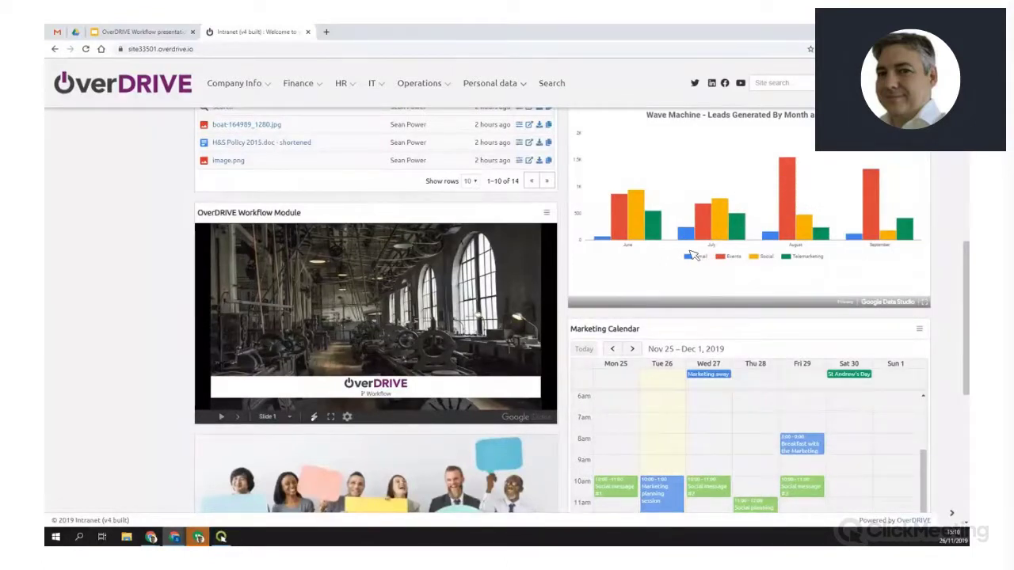
Scroll back to the top of the home page and show the Company Info menu
scroll(694, 257, down, 5)
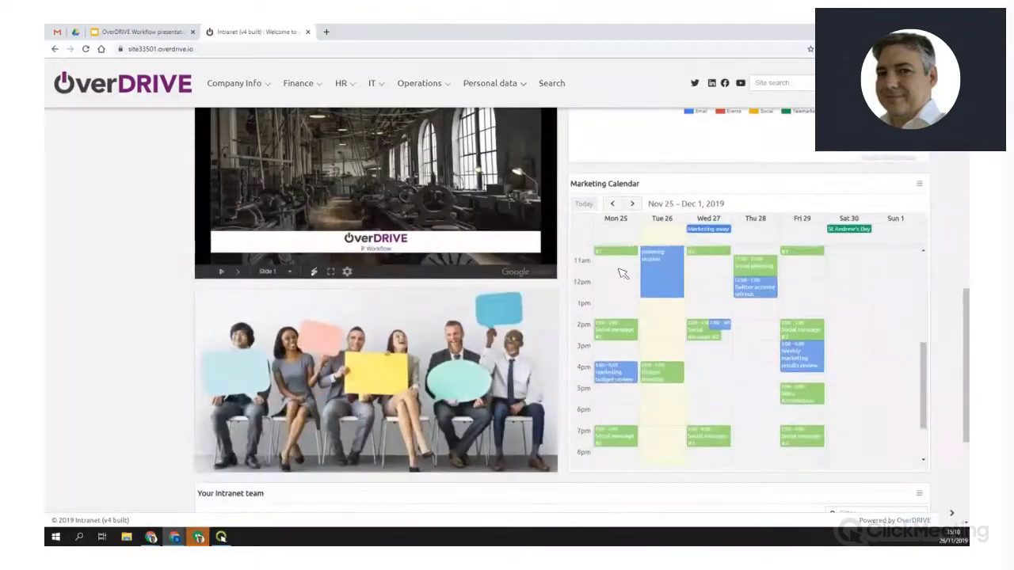
scroll(160, 310, down, 3)
scroll(159, 309, up, 10)
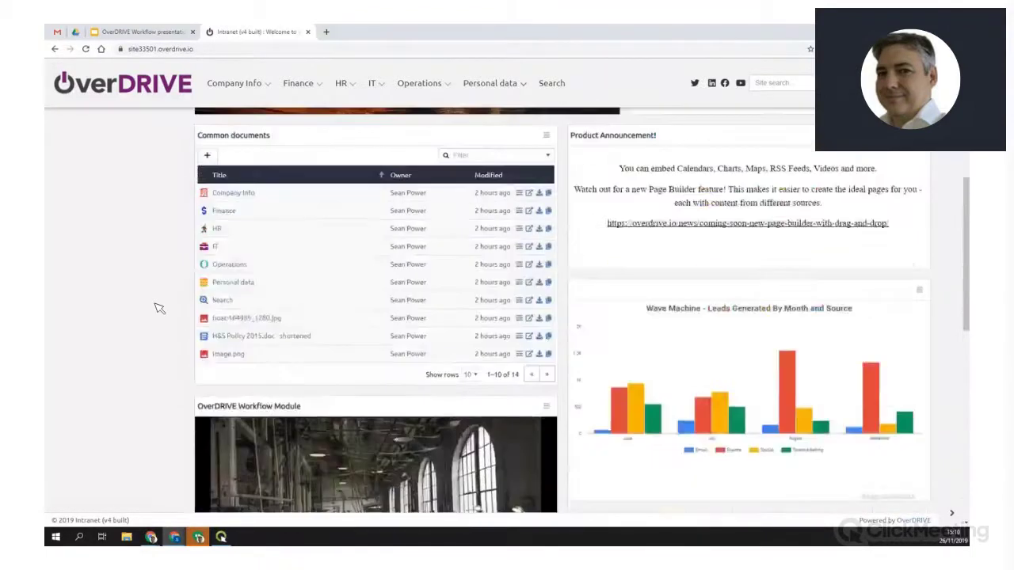
scroll(159, 308, up, 2)
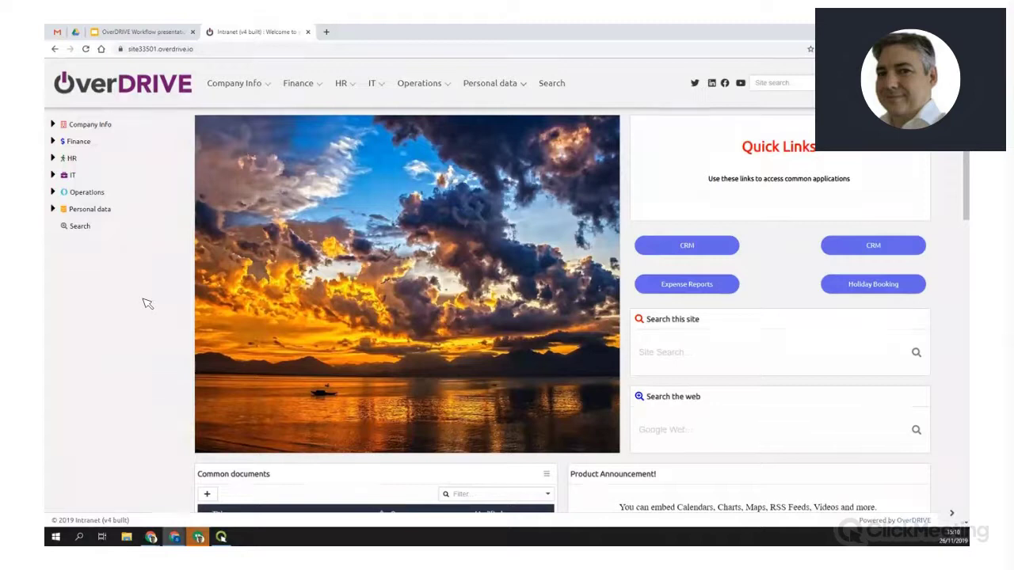
mouse_move(266, 91)
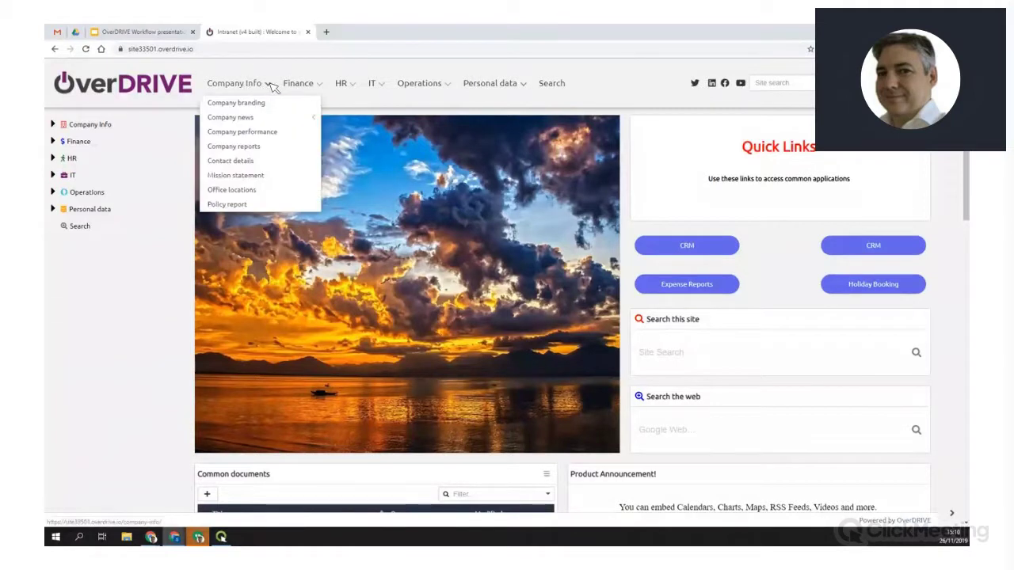
Open the Company reports library and its BAT - Annual report 2011.pdf document
click(230, 147)
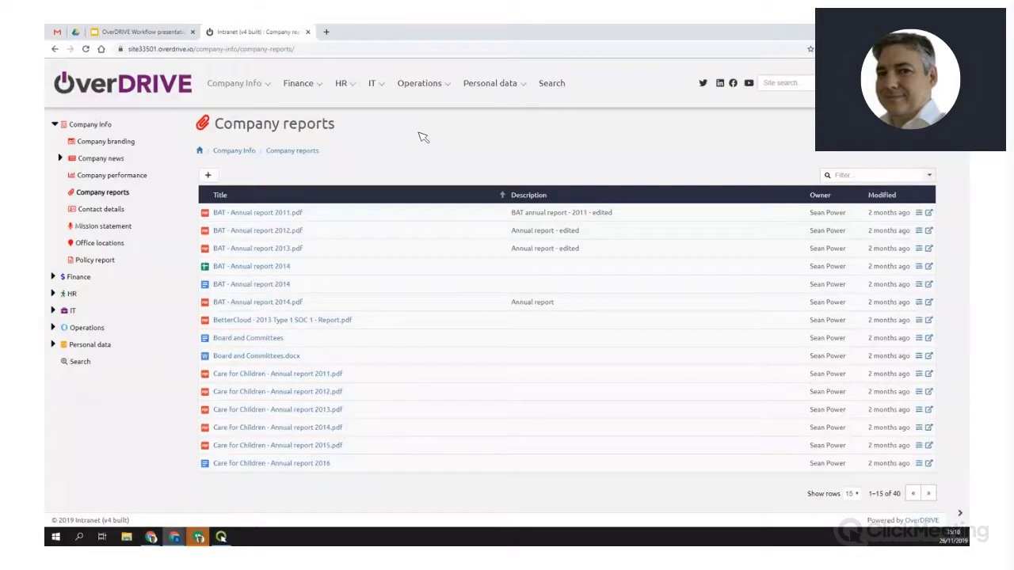
click(271, 214)
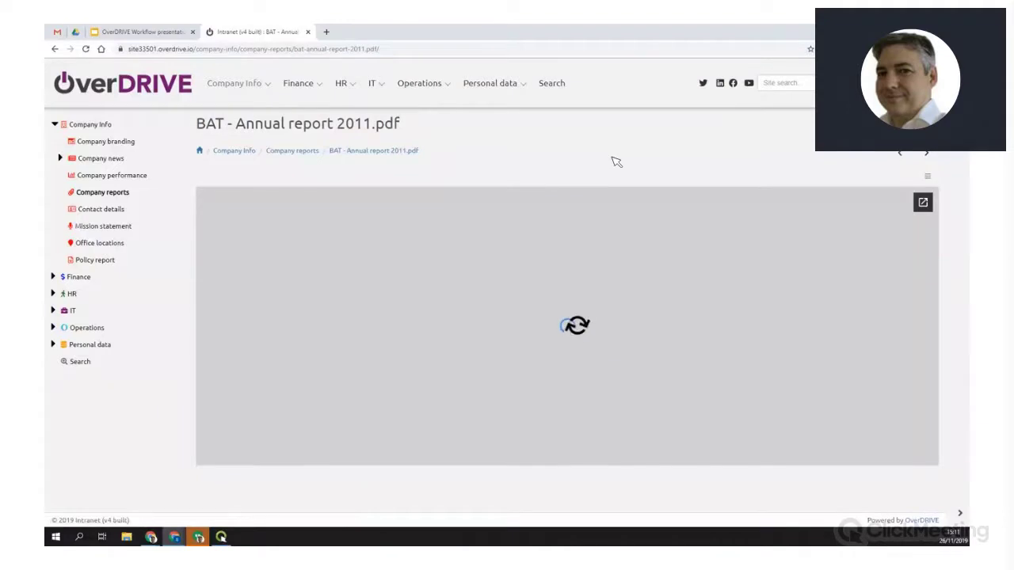
Advance to the next annual report, the 2012 edition
click(924, 152)
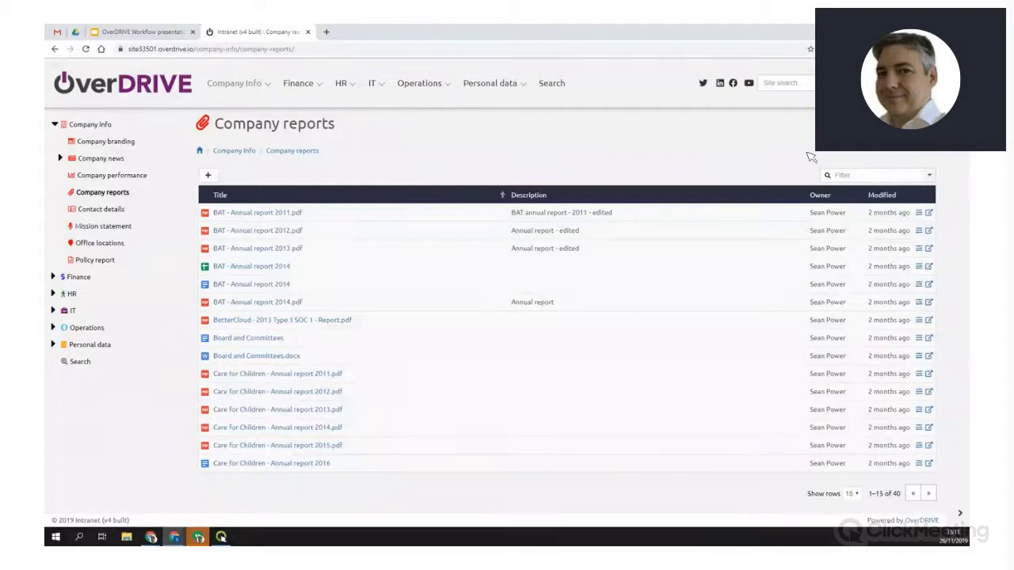
Filter the Company reports on 'chil', then clear it to show all 40 reports
click(849, 175)
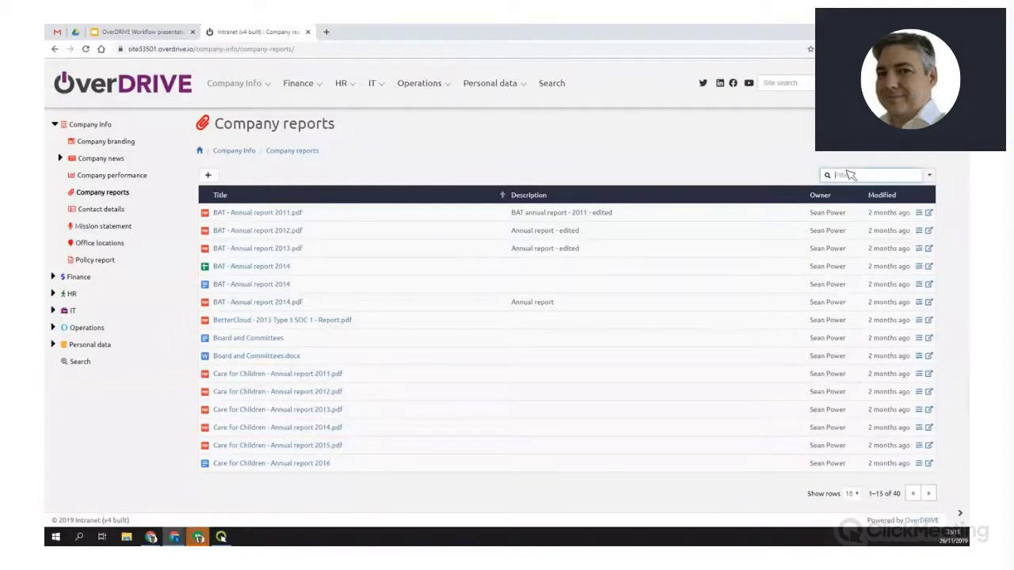
text(children)
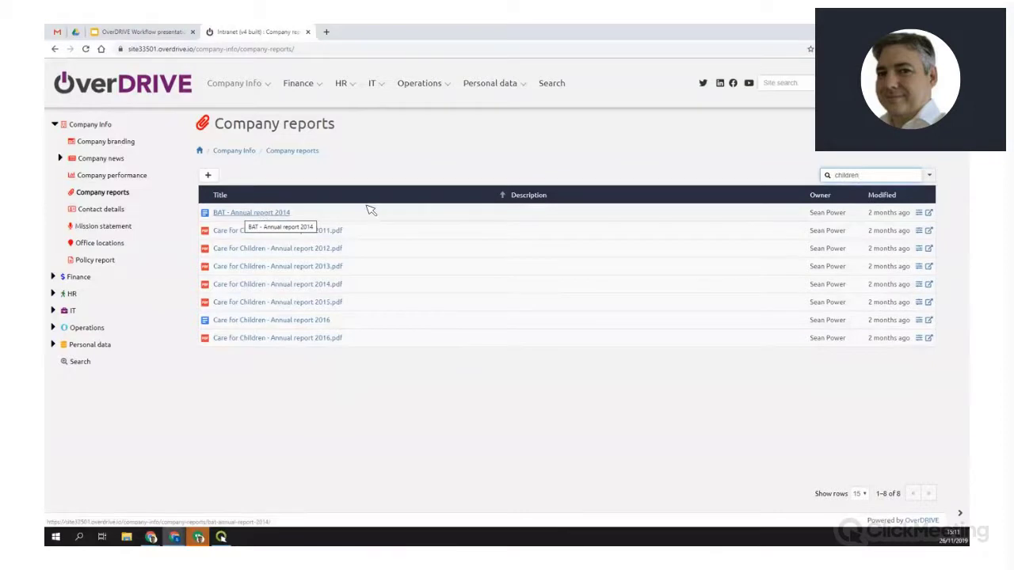
key(BackSpace)
key(BackSpace)
key(BackSpace)
key(BackSpace)
key(BackSpace)
key(BackSpace)
key(BackSpace)
key(BackSpace)
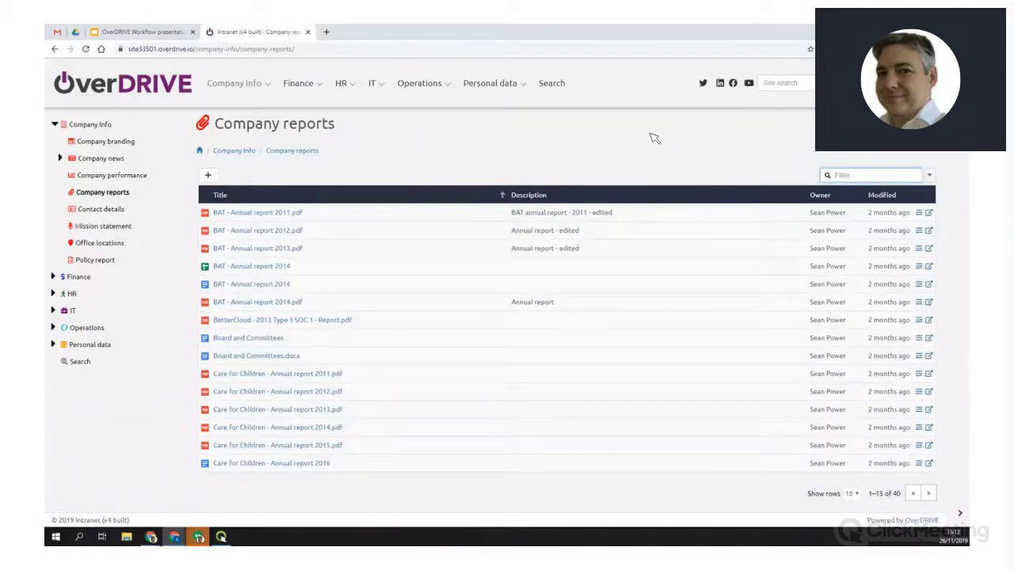
mouse_move(254, 84)
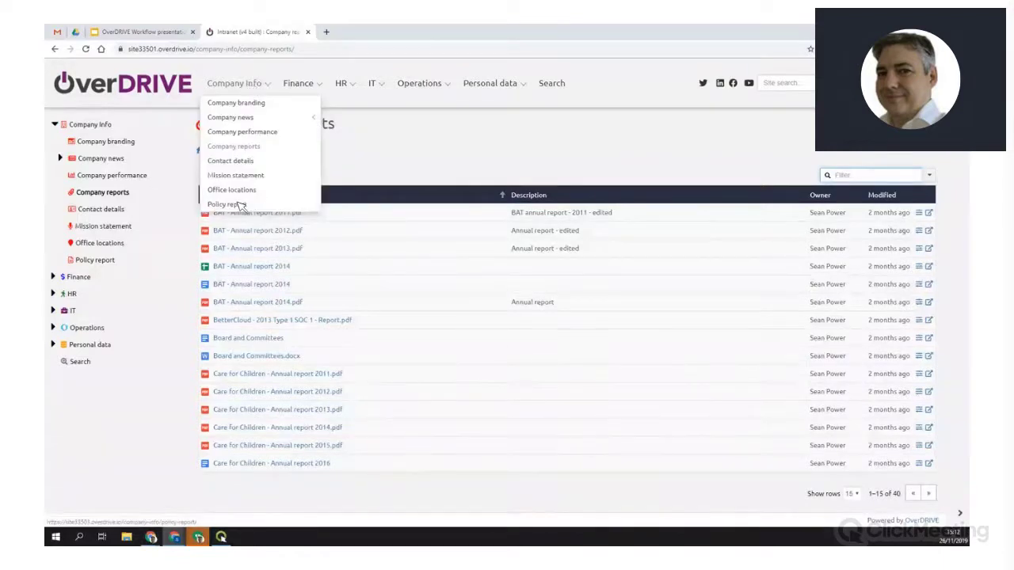
Open the Policy report and page through pages 2, 4, 6, 8 and 9
click(237, 204)
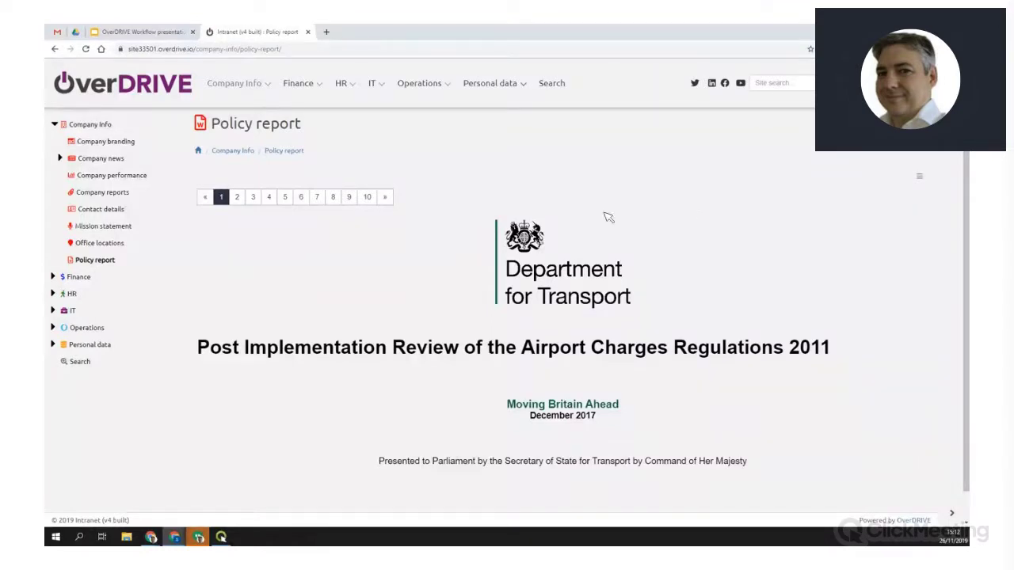
click(236, 198)
click(269, 197)
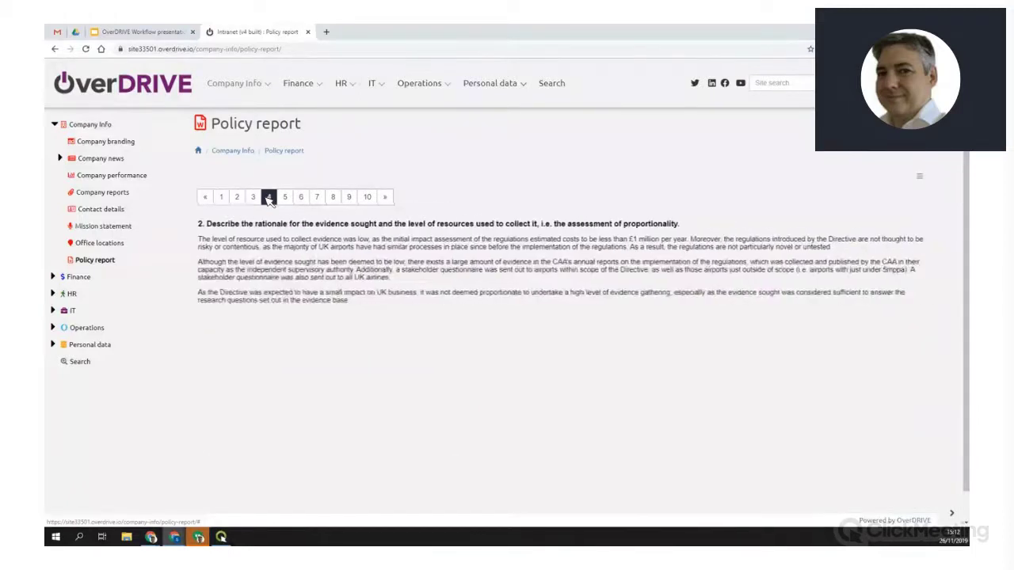
click(301, 197)
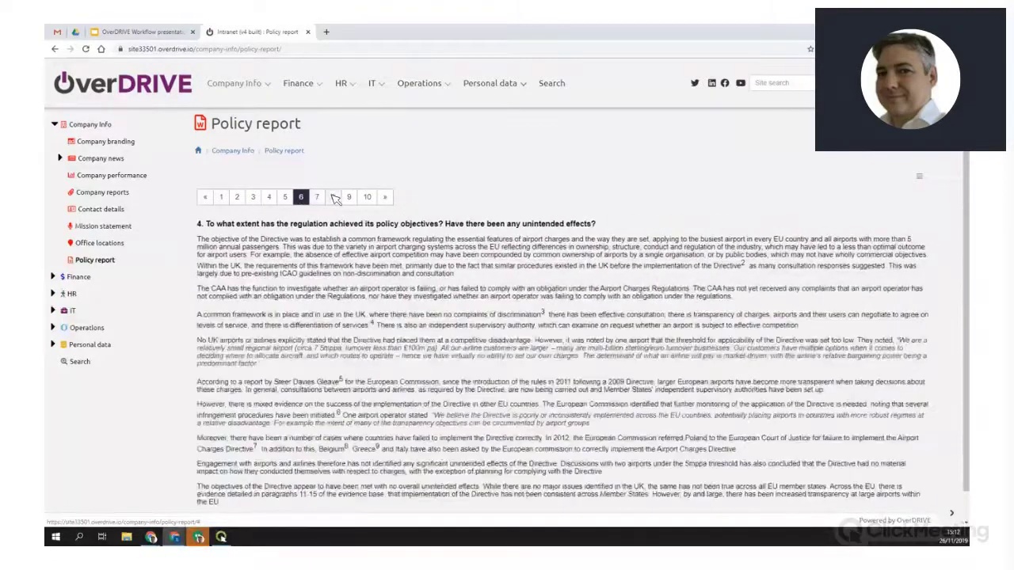
click(333, 197)
click(389, 197)
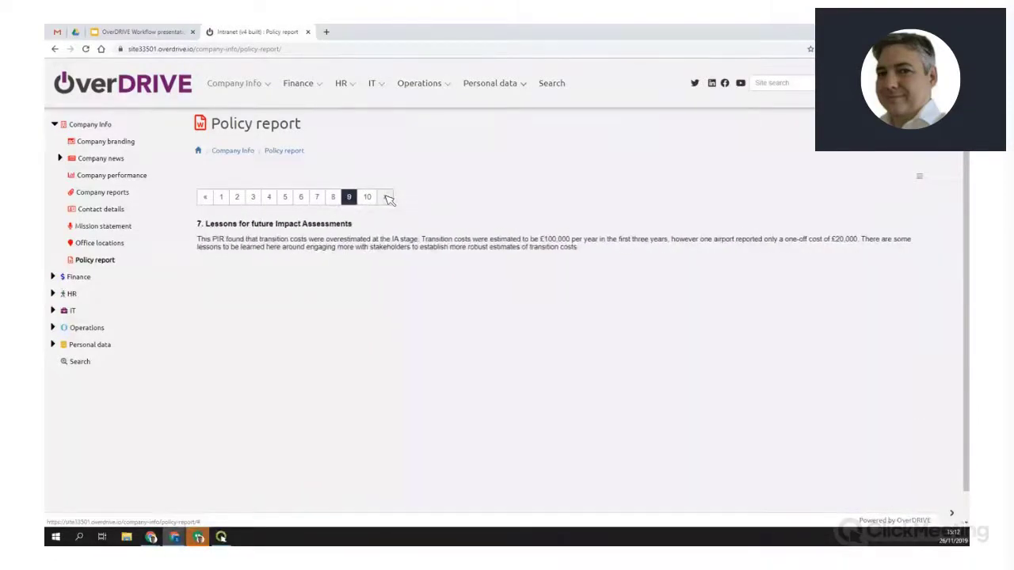
Return to pages 1 and 2, then switch the report into edit mode
click(221, 197)
click(237, 197)
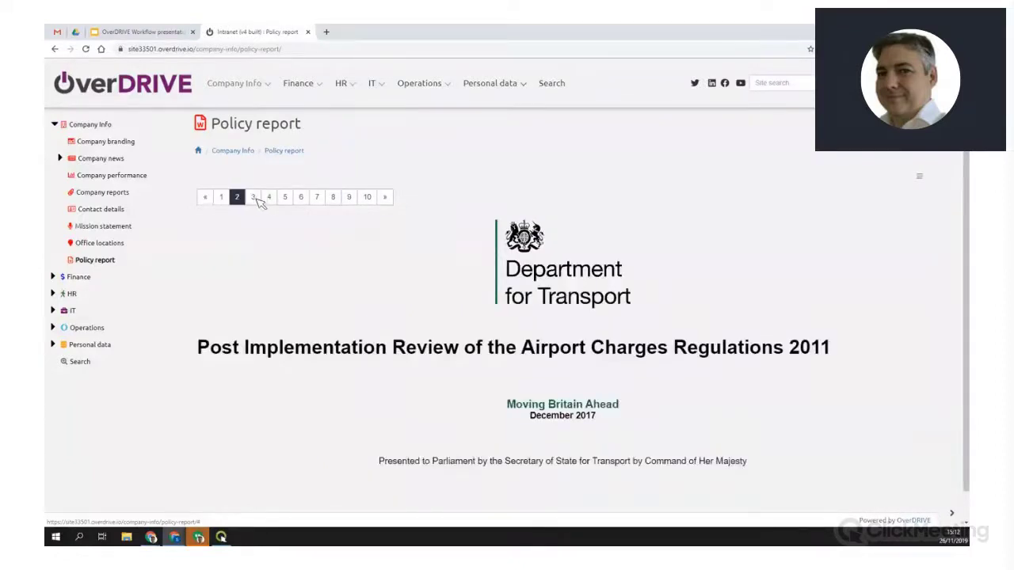
click(919, 177)
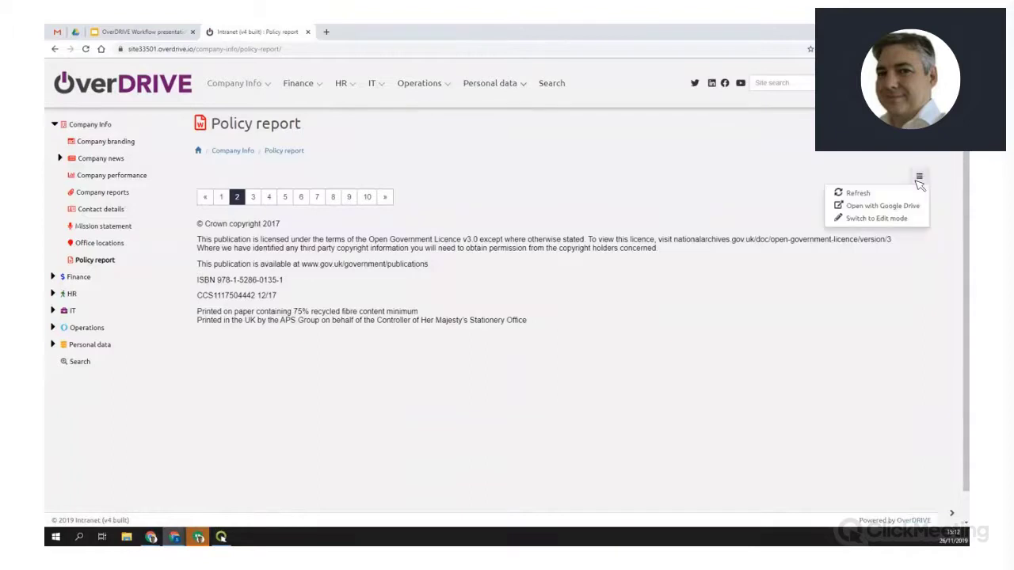
click(873, 219)
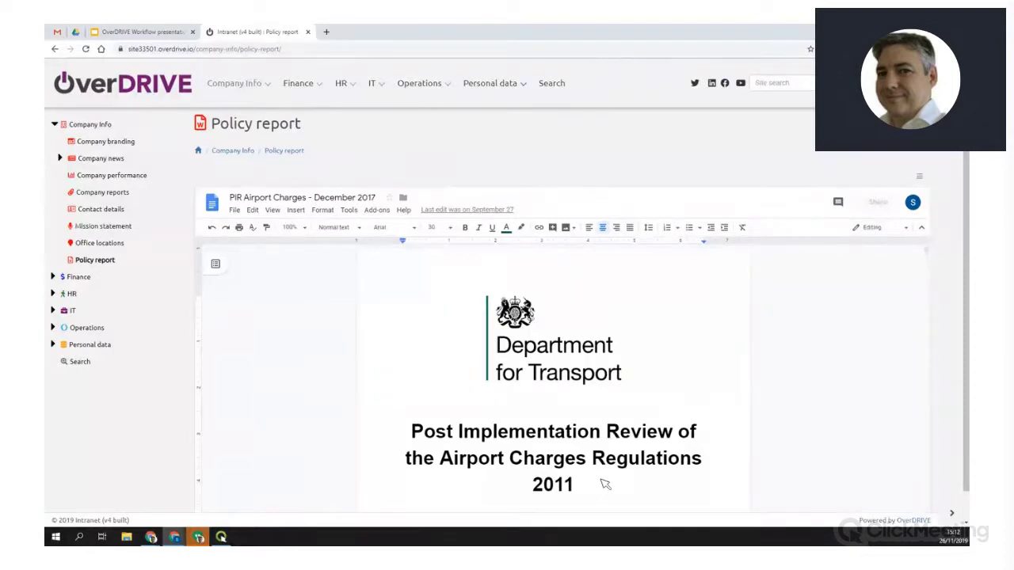
Scroll through the editable Google Doc, then switch the Policy report back to read-only view
scroll(819, 308, down, 5)
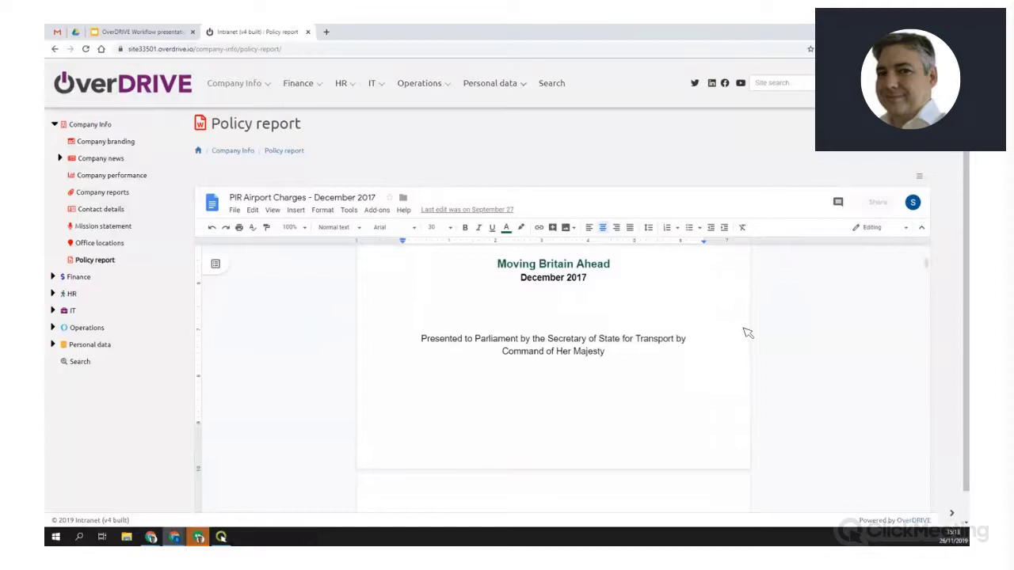
scroll(718, 338, up, 1)
scroll(718, 338, up, 3)
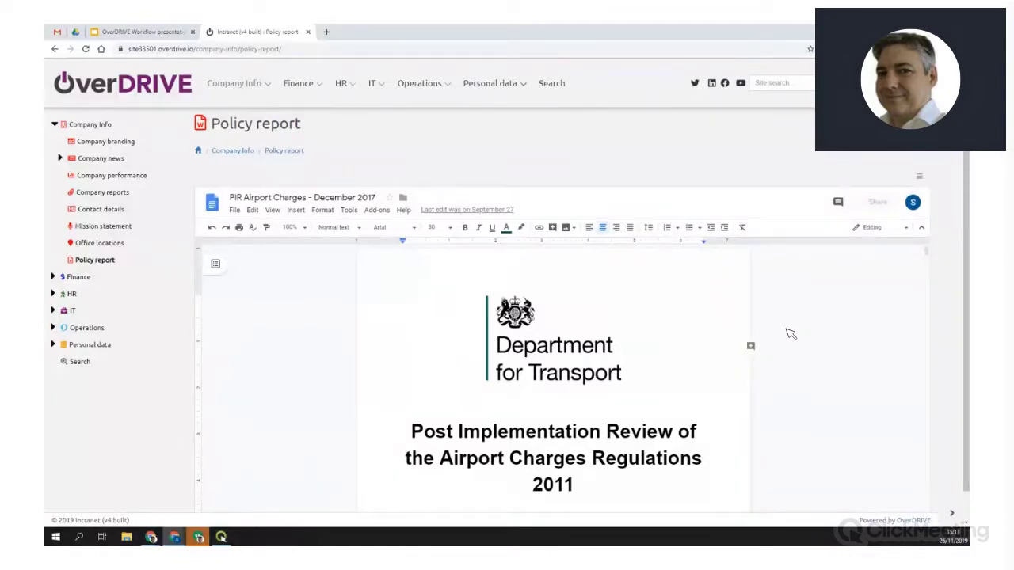
click(919, 176)
click(869, 218)
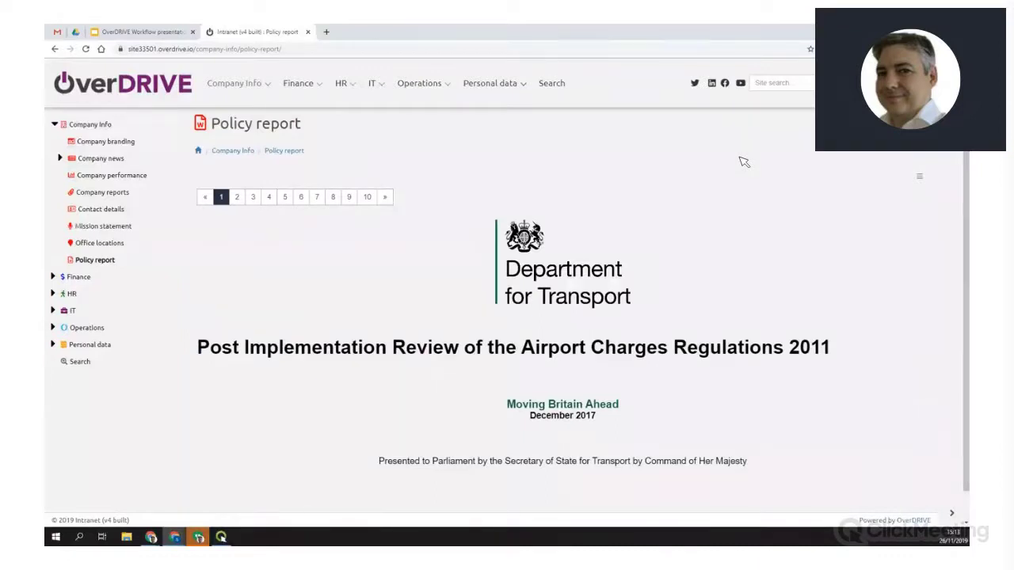
mouse_move(267, 85)
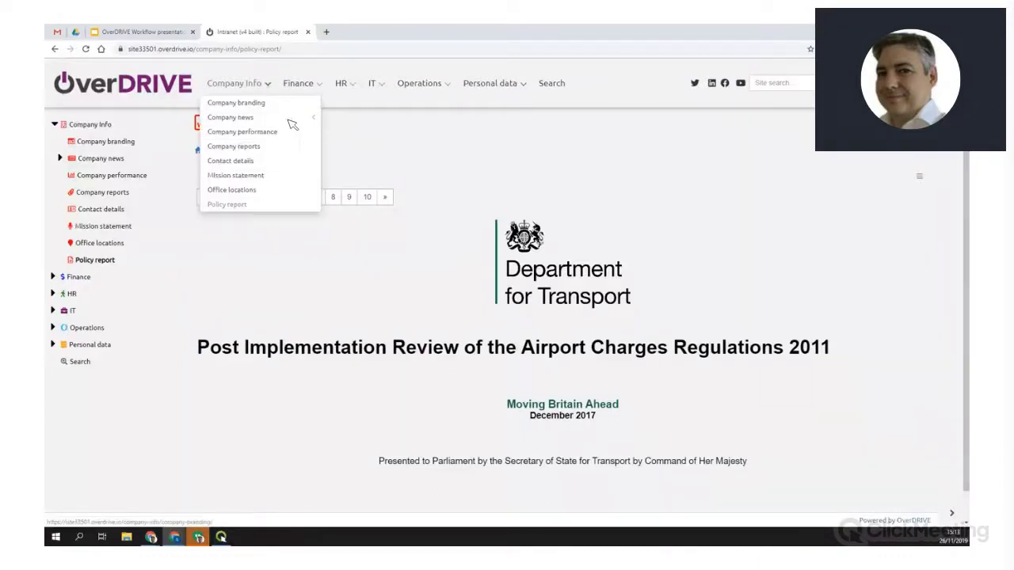
click(314, 118)
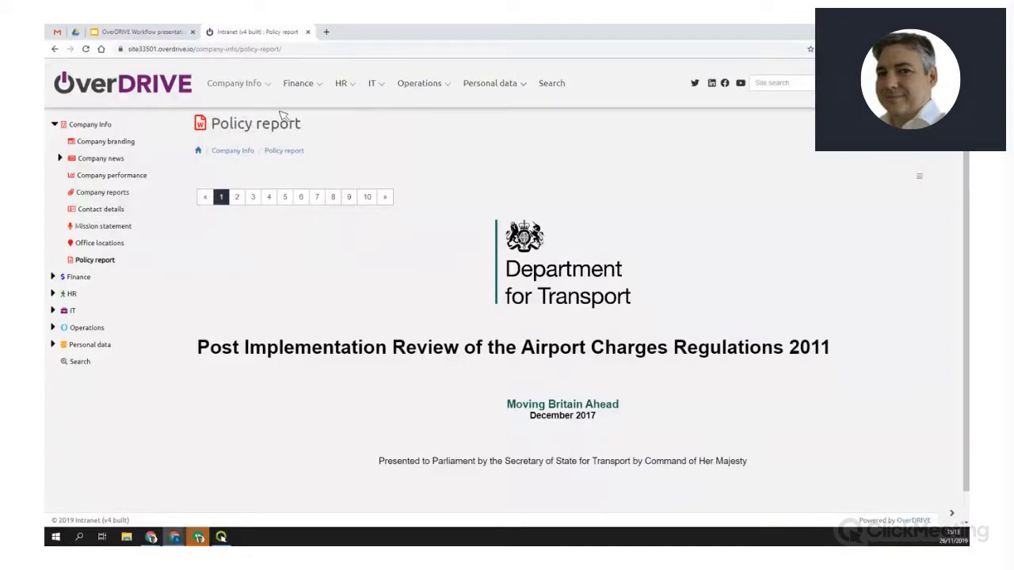
mouse_move(271, 87)
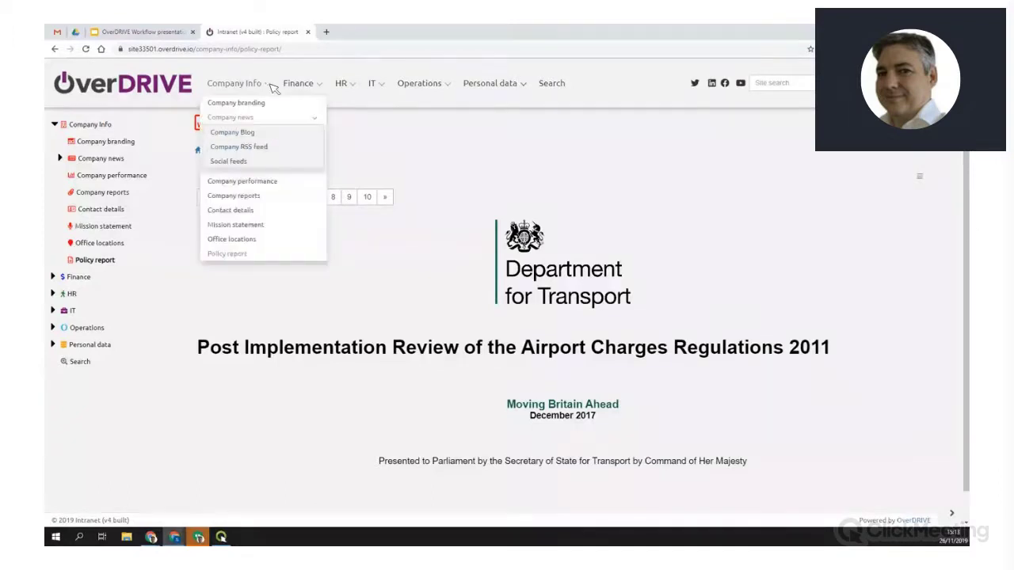
click(231, 134)
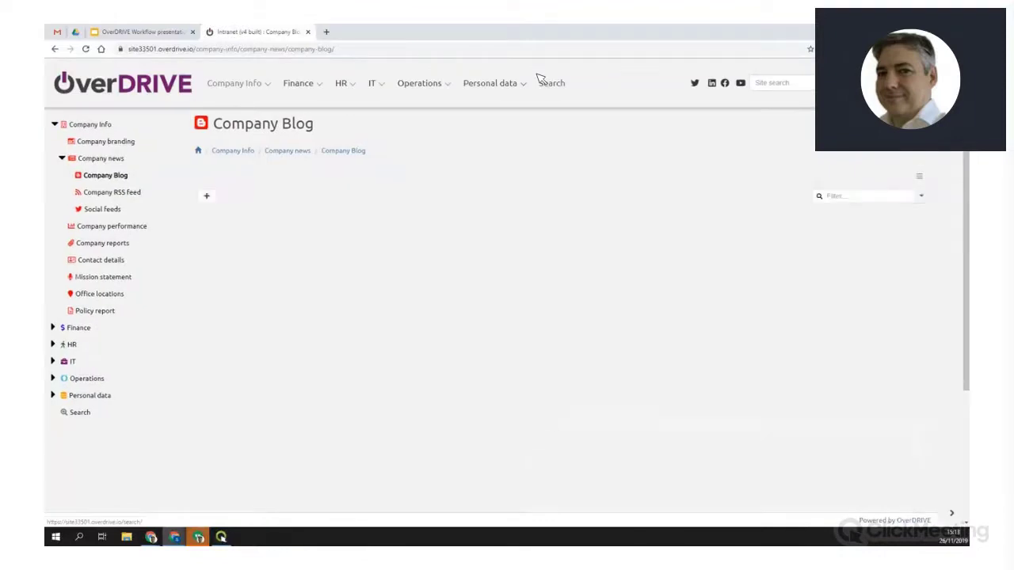
scroll(405, 248, down, 2)
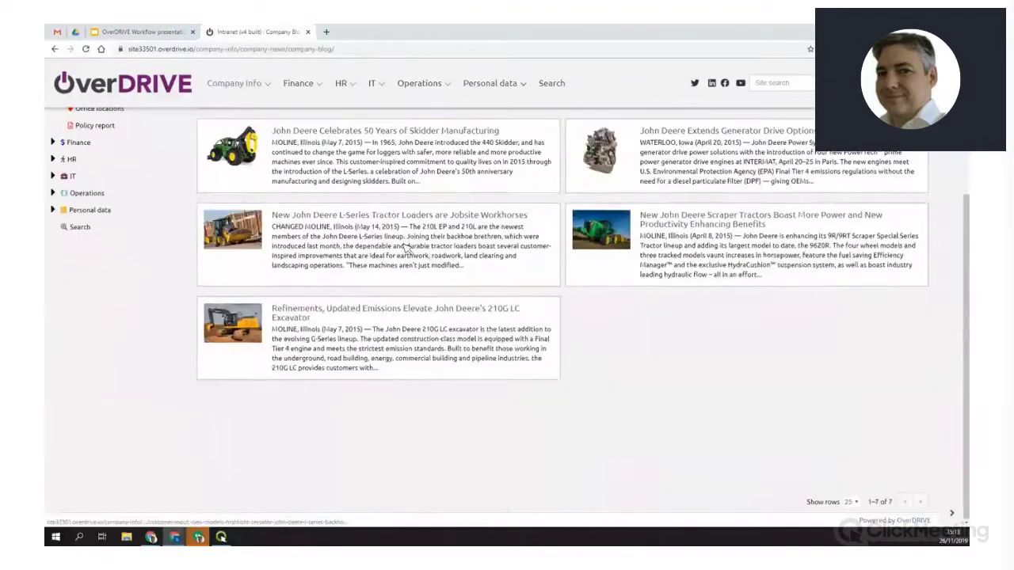
scroll(405, 248, up, 2)
click(380, 252)
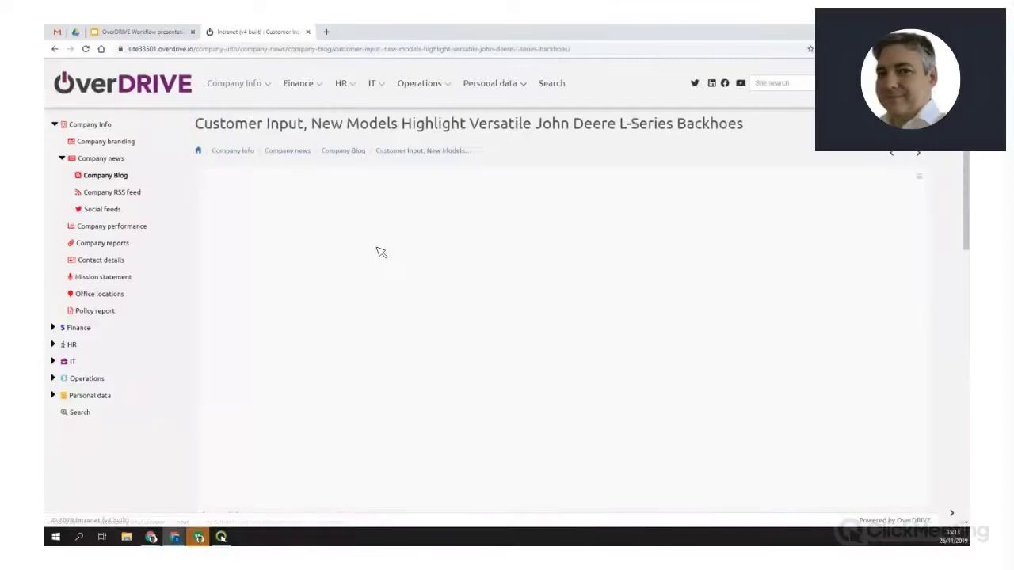
scroll(380, 252, down, 12)
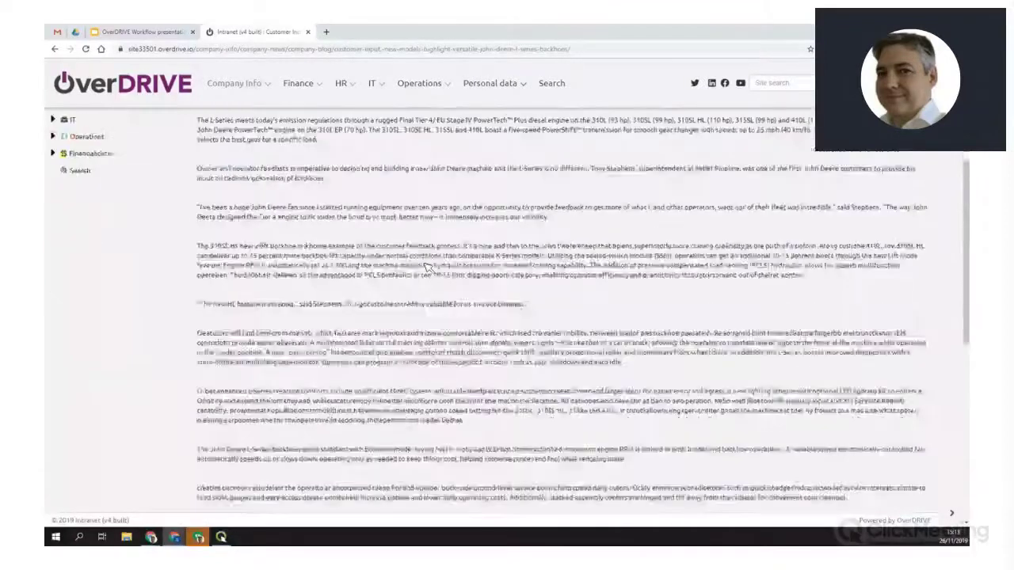
scroll(428, 267, up, 12)
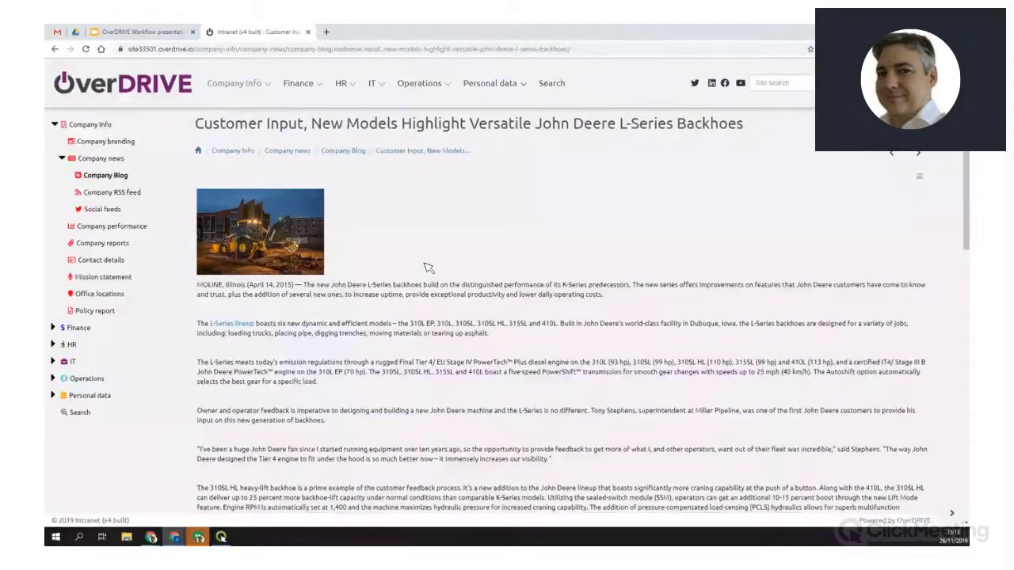
mouse_move(434, 94)
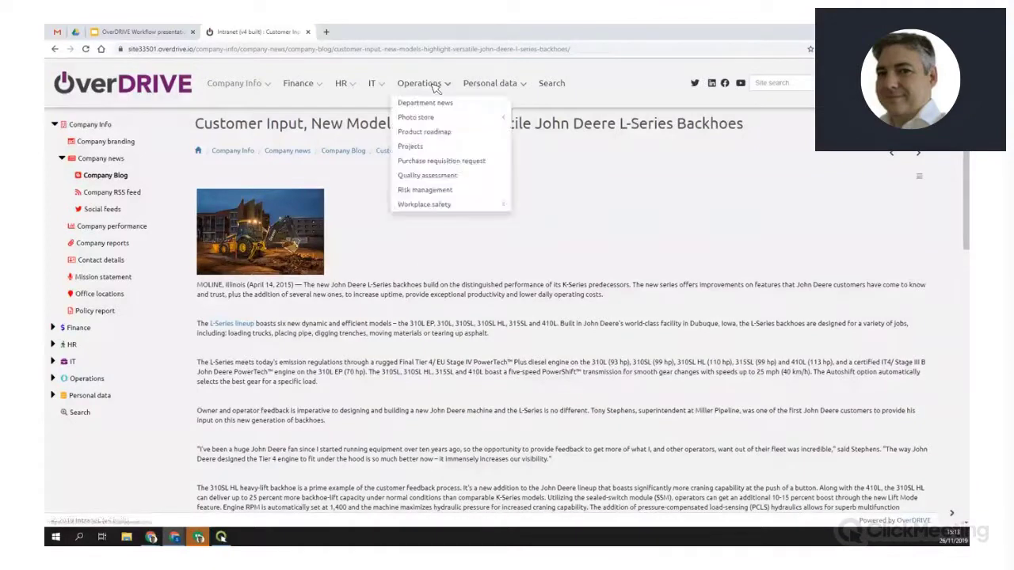
Open Workplace safety and sort incidents by Incident type, then by Date of incident
click(428, 203)
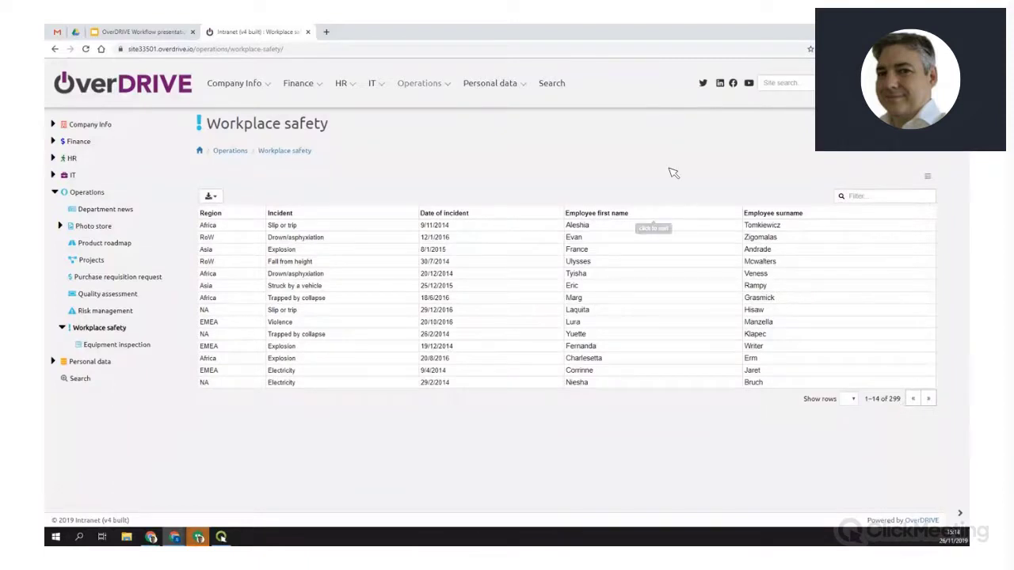
click(291, 214)
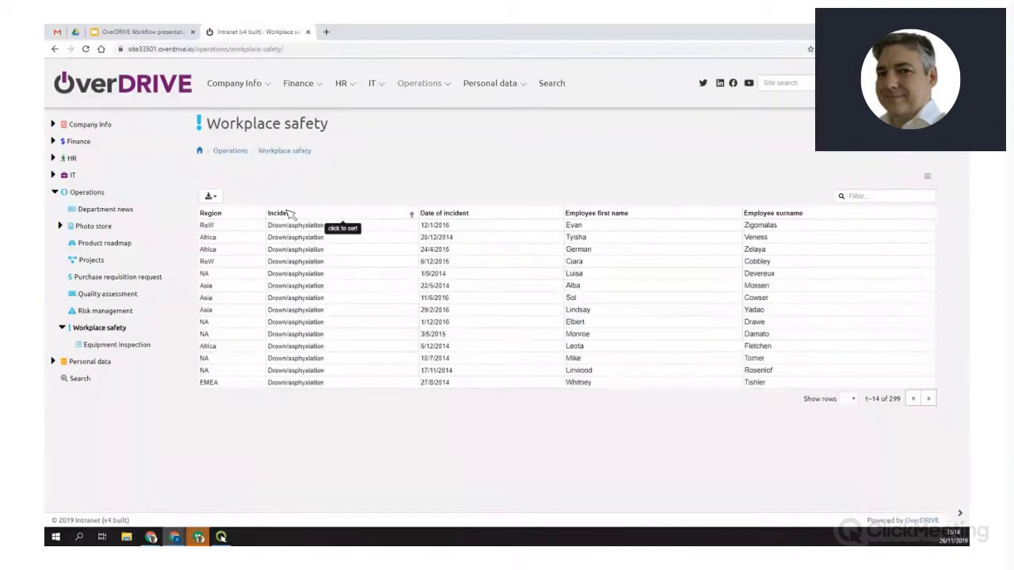
click(468, 219)
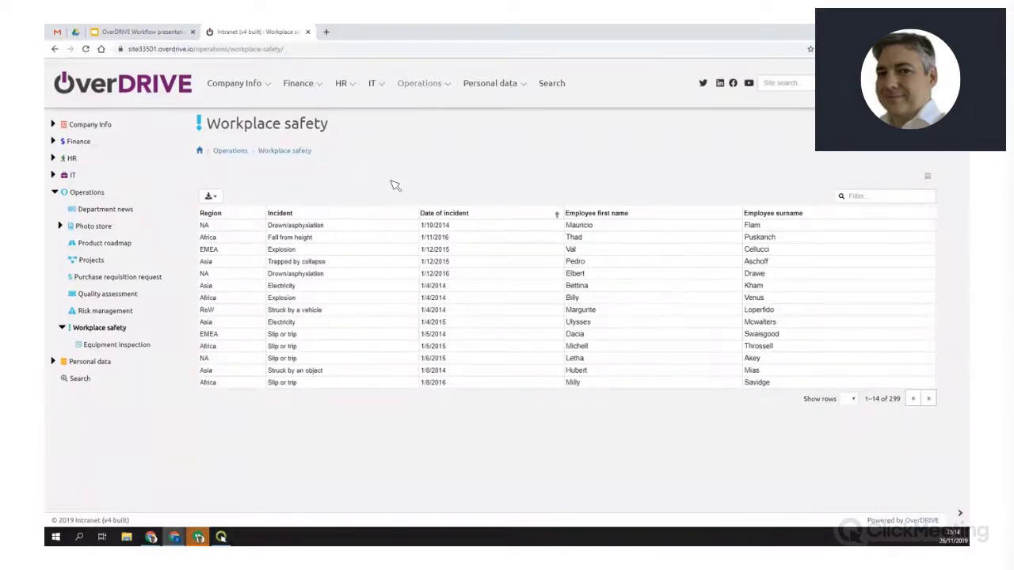
Filter the incidents to 'explo' instead of 'venus', and dismiss the export options
click(867, 198)
text(venus)
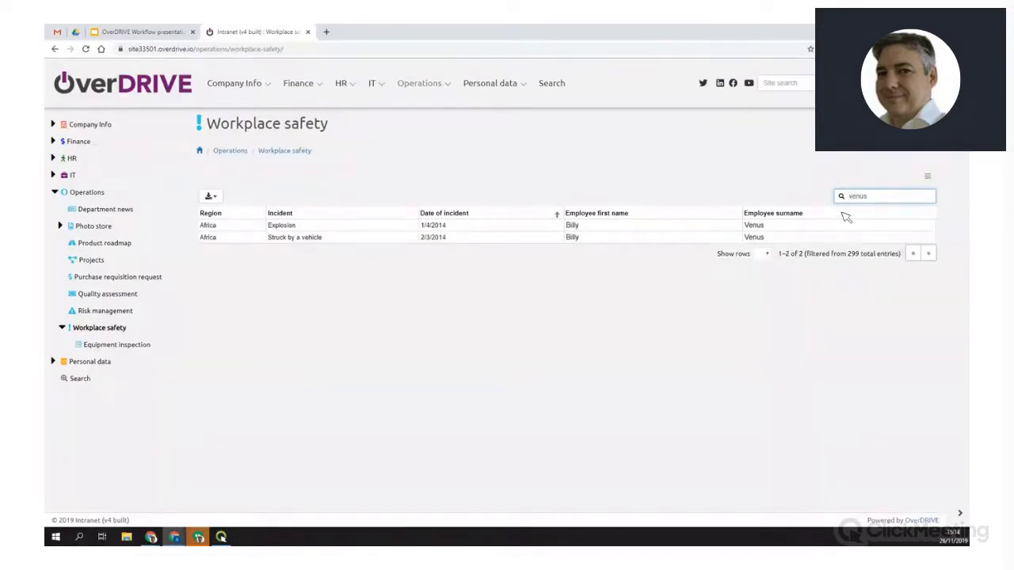
key(BackSpace)
key(BackSpace)
key(BackSpace)
key(BackSpace)
key(BackSpace)
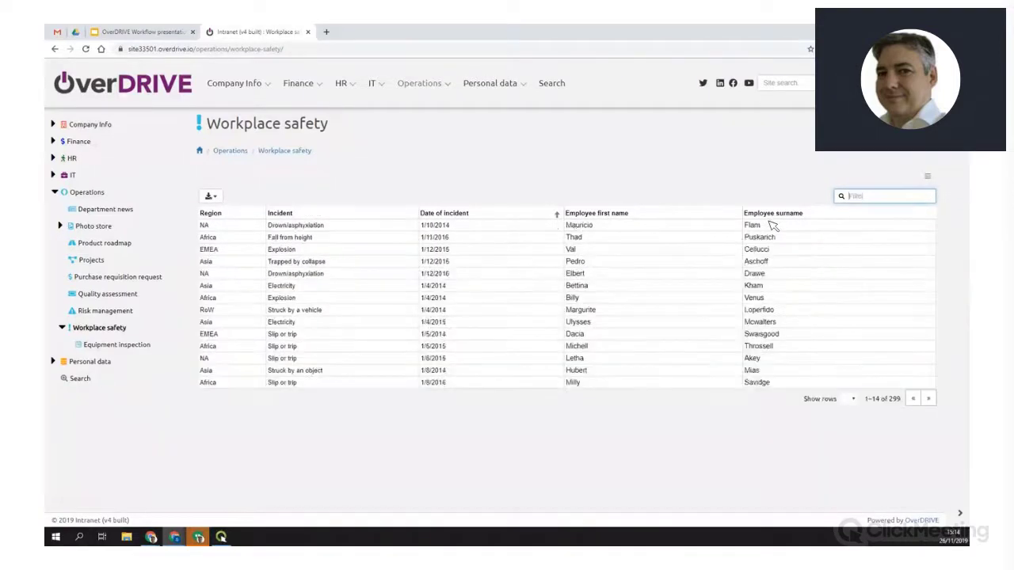
text(explosion)
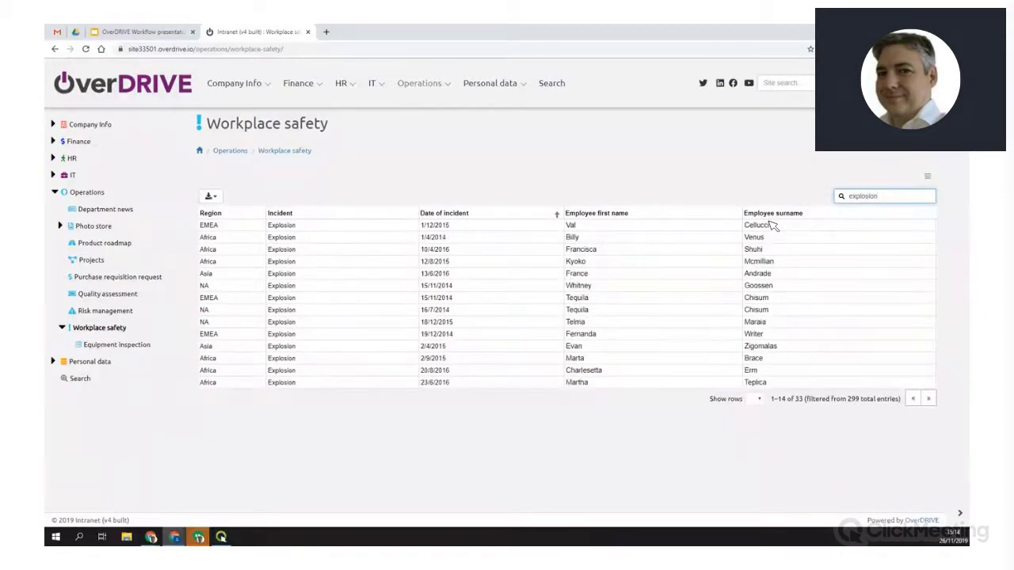
click(215, 196)
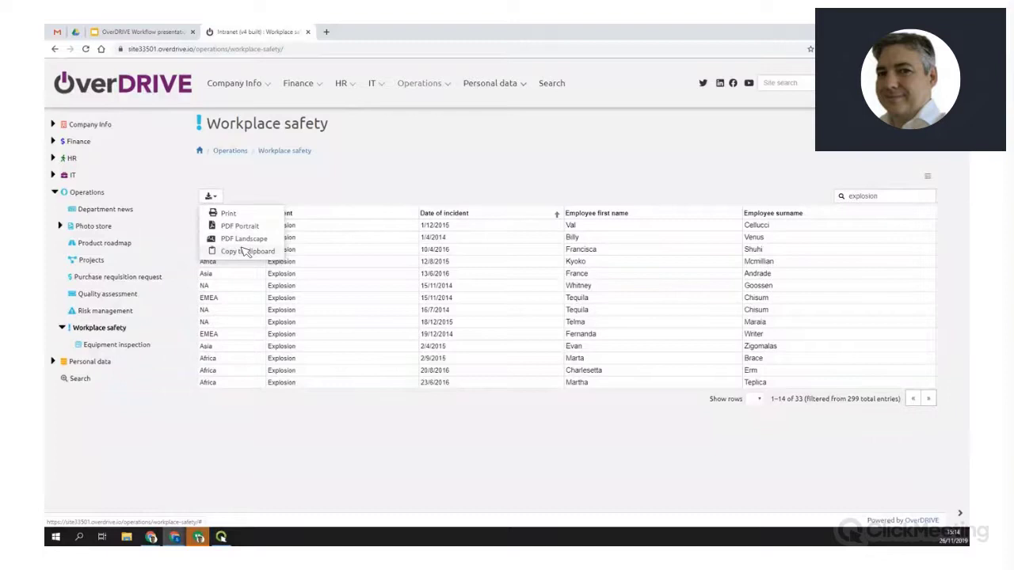
click(334, 189)
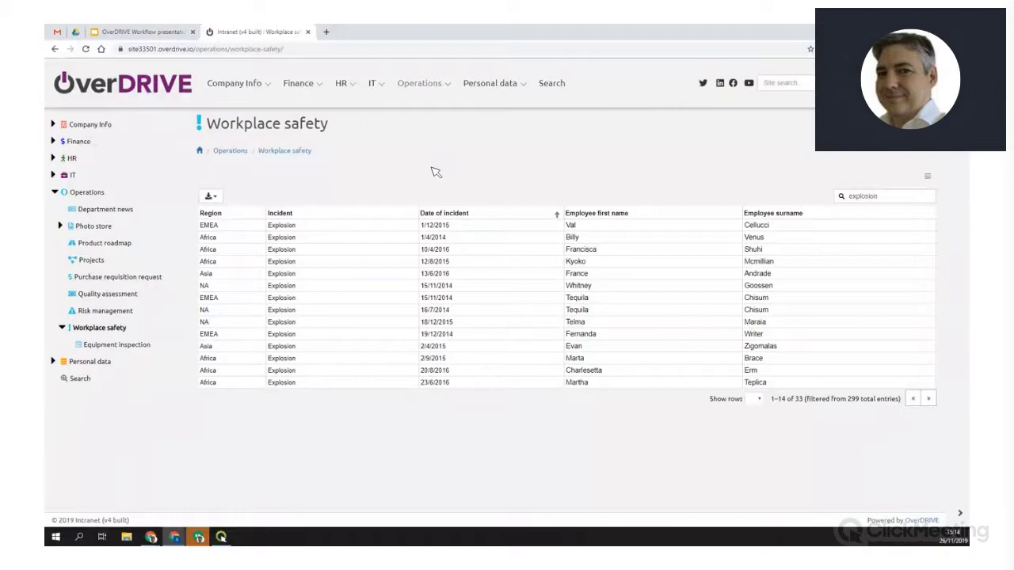
click(298, 104)
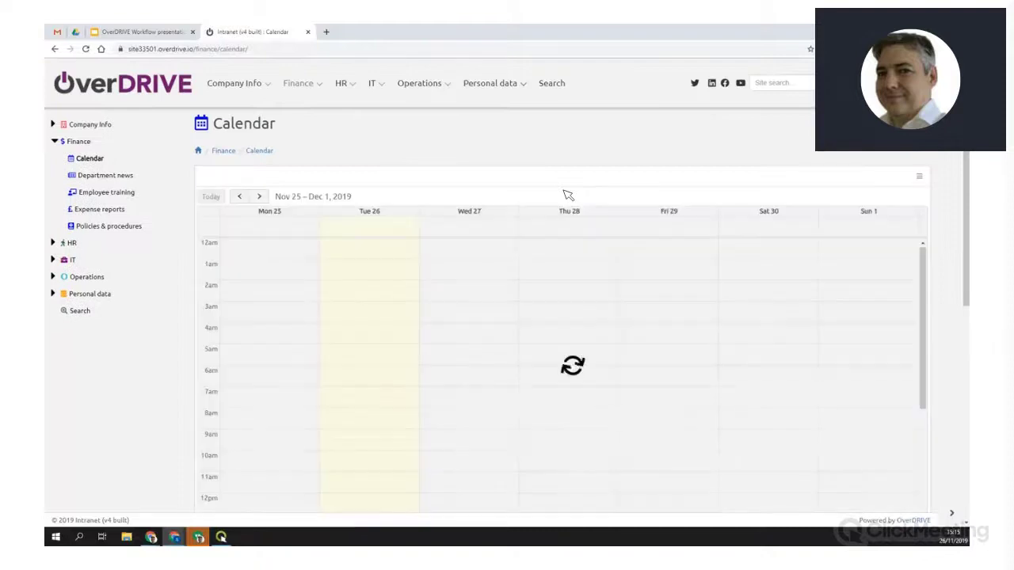
Switch the Finance calendar to the November 2019 Month view and scroll through it
scroll(802, 151, down, 1)
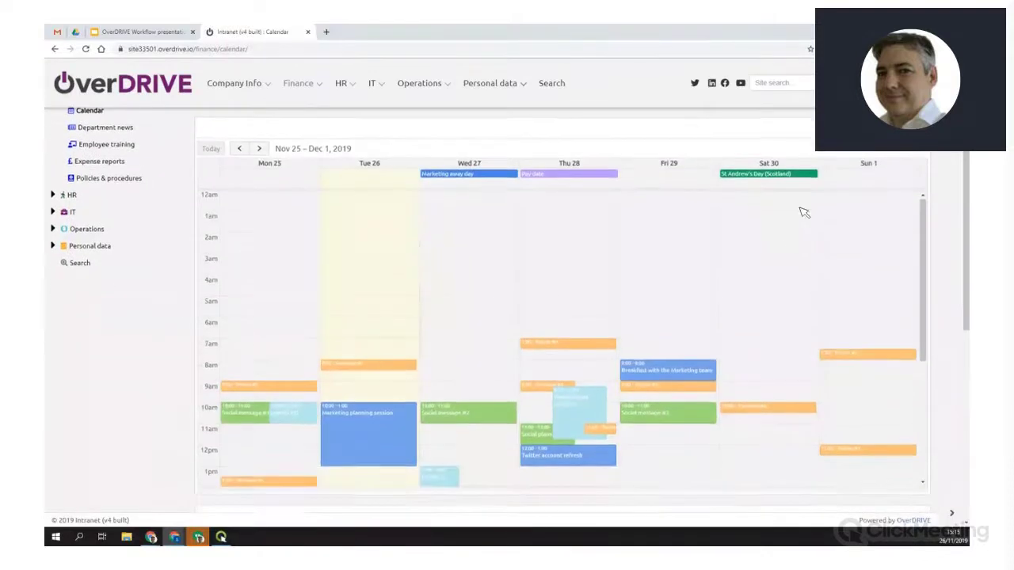
click(919, 127)
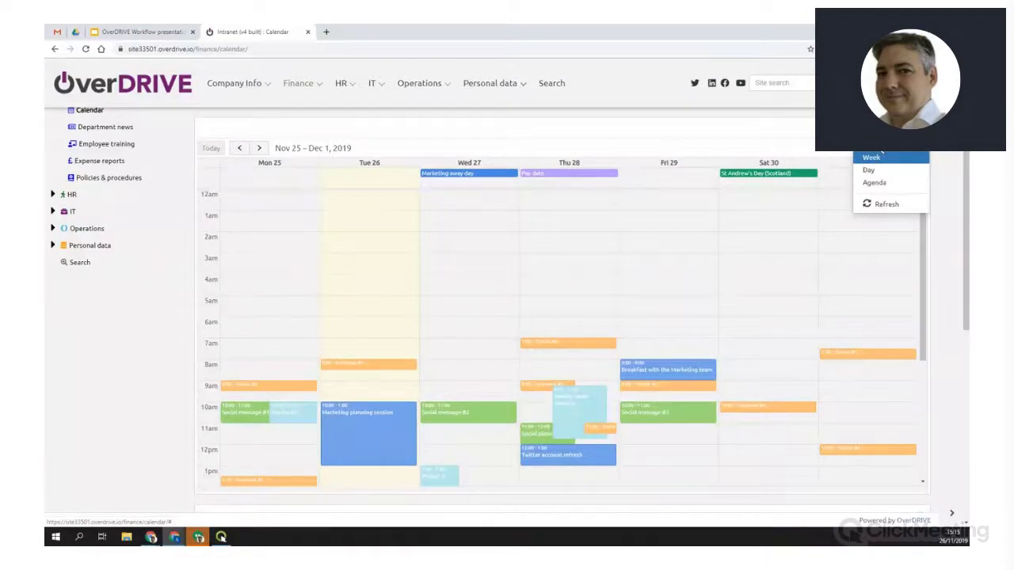
click(880, 146)
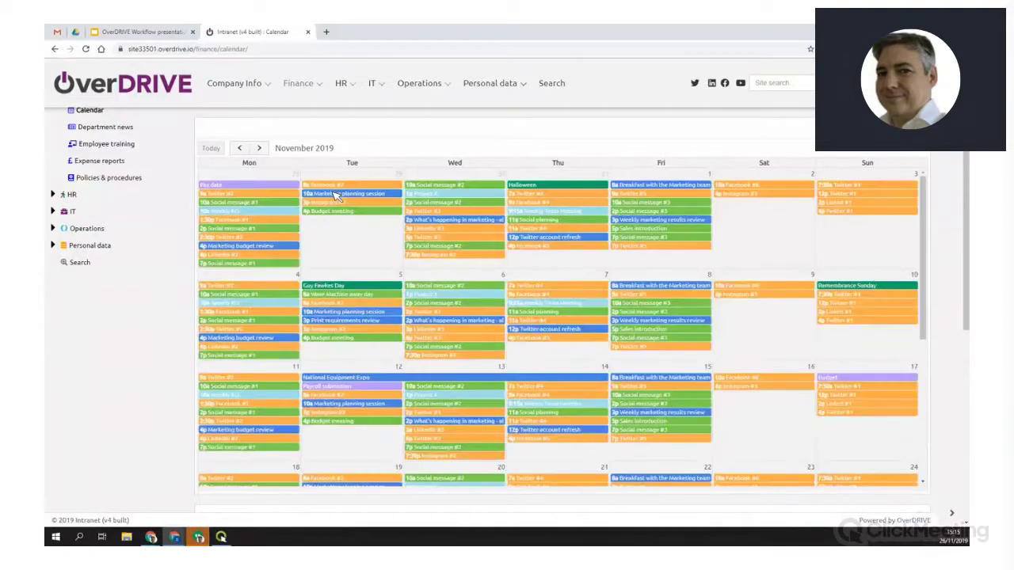
scroll(337, 195, down, 3)
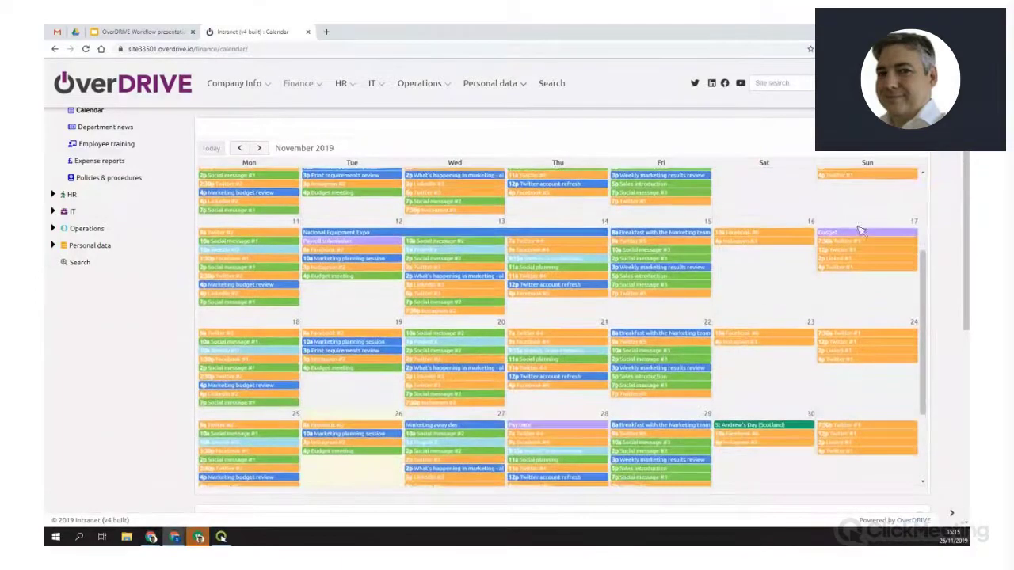
scroll(945, 196, down, 5)
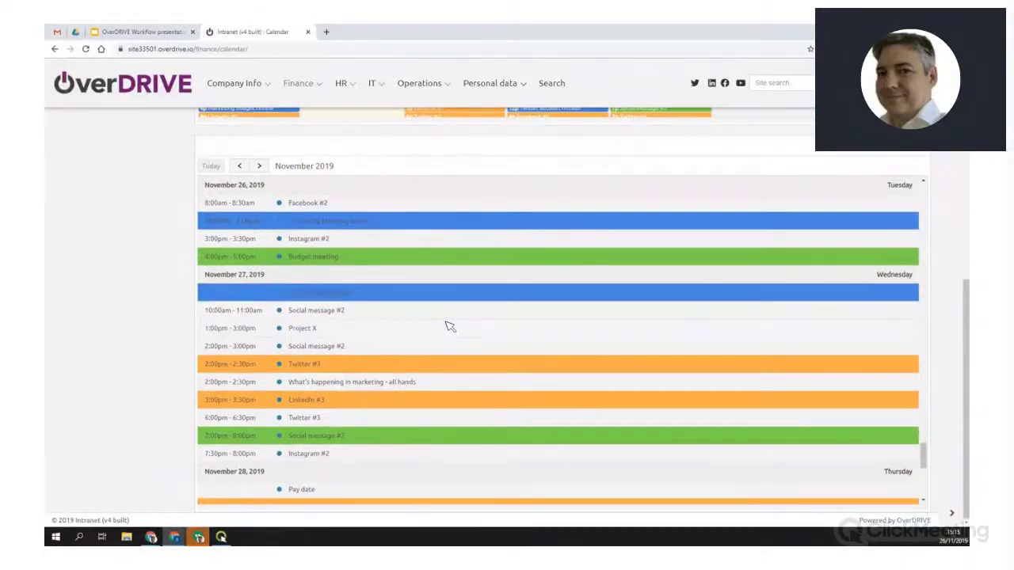
scroll(448, 327, up, 3)
scroll(447, 327, up, 3)
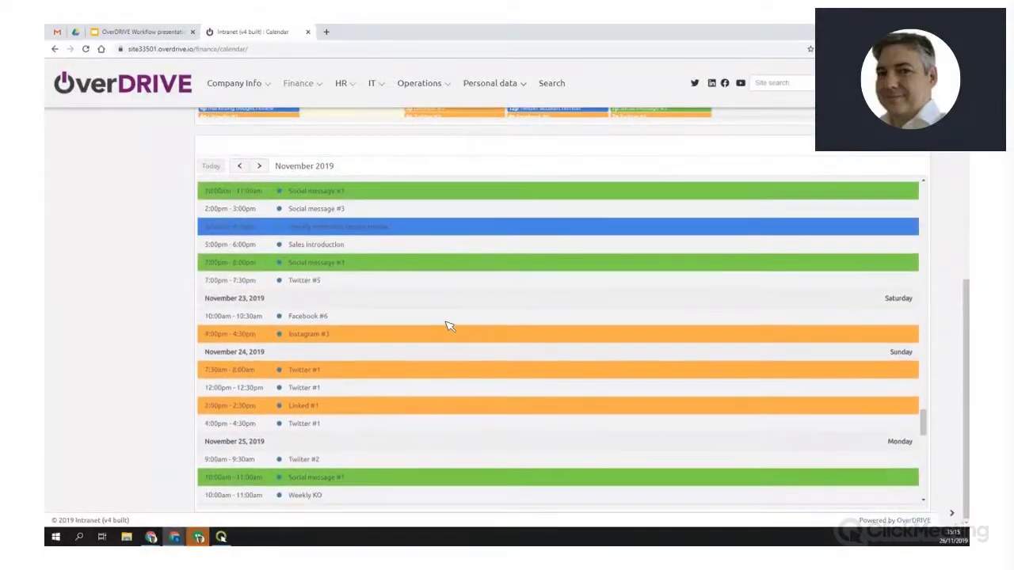
scroll(448, 327, up, 3)
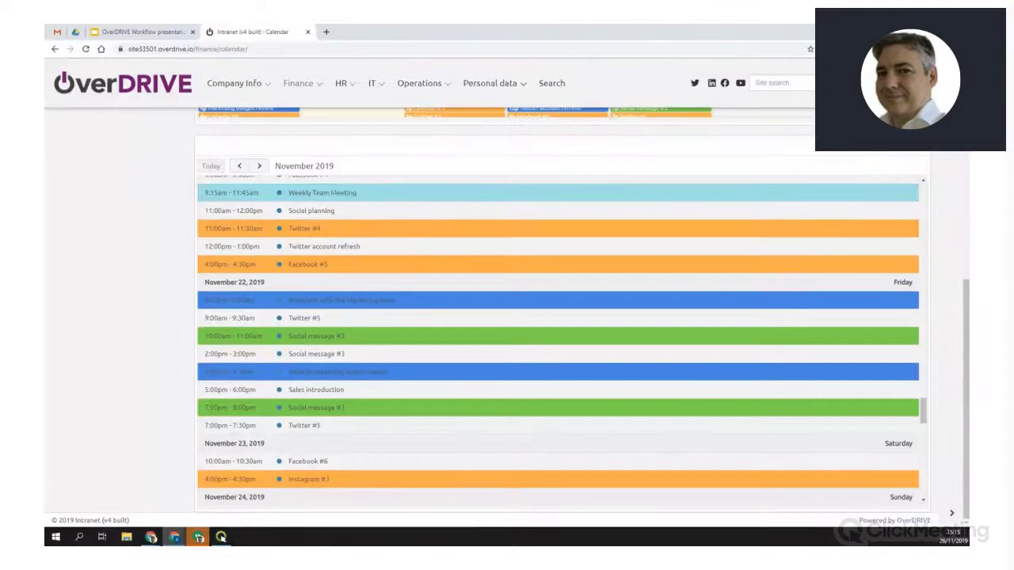
drag(965, 353, 965, 226)
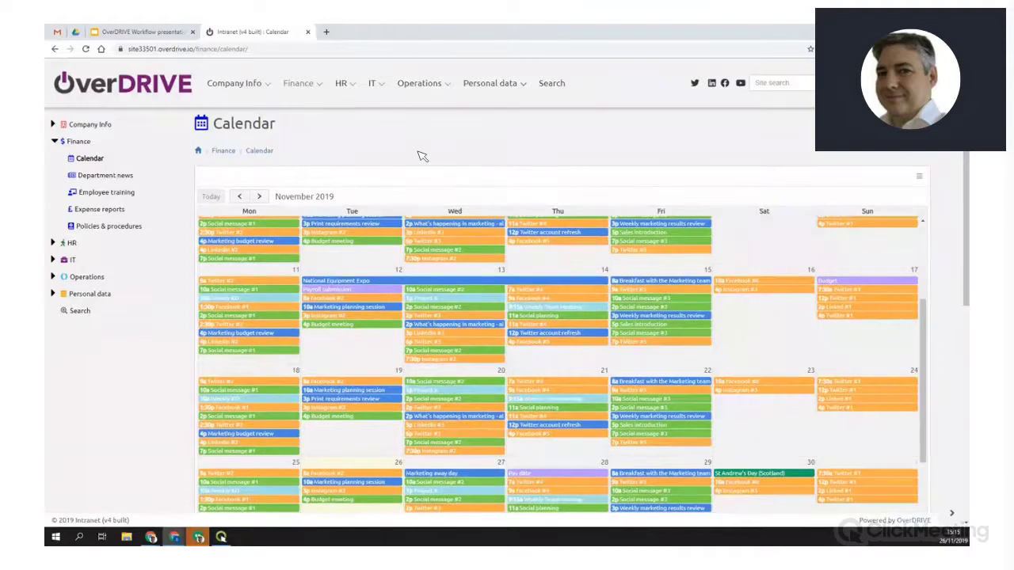
Open Company Info > Contact details and view, then close, one contact's details
mouse_move(314, 85)
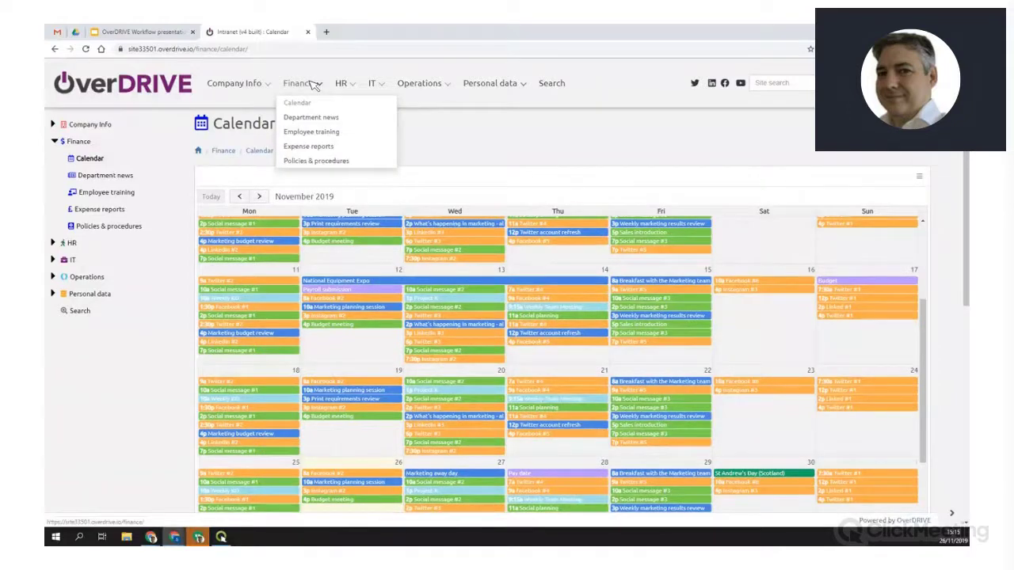
mouse_move(254, 86)
click(242, 161)
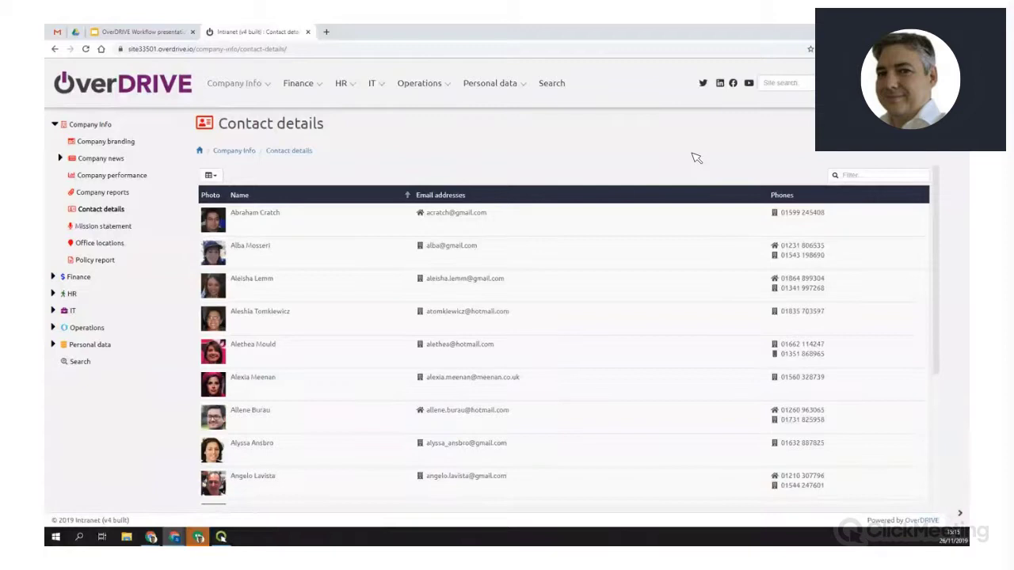
click(542, 255)
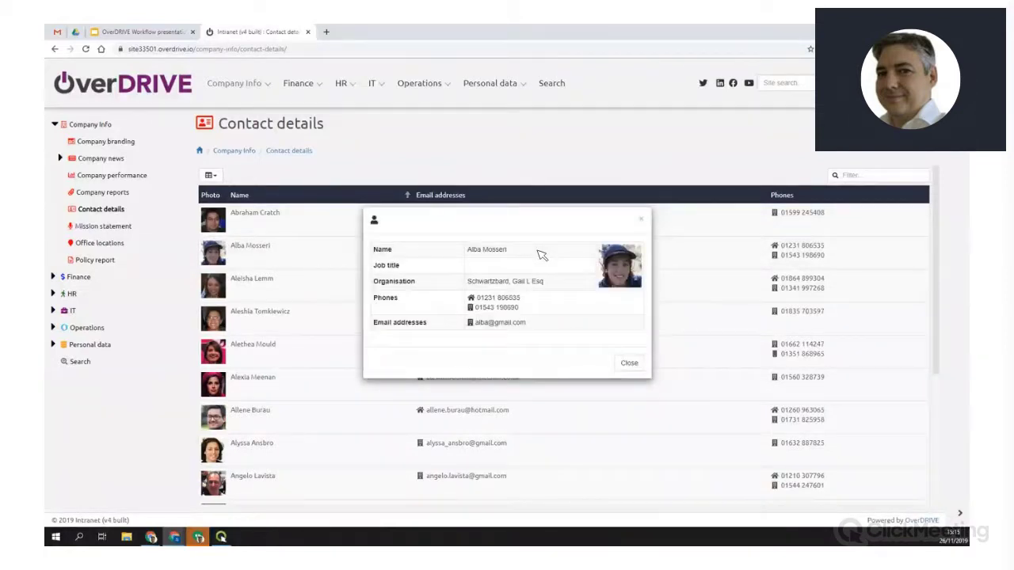
click(694, 230)
Filter the contacts by a first name and view, then close, the matching contact's details
click(871, 180)
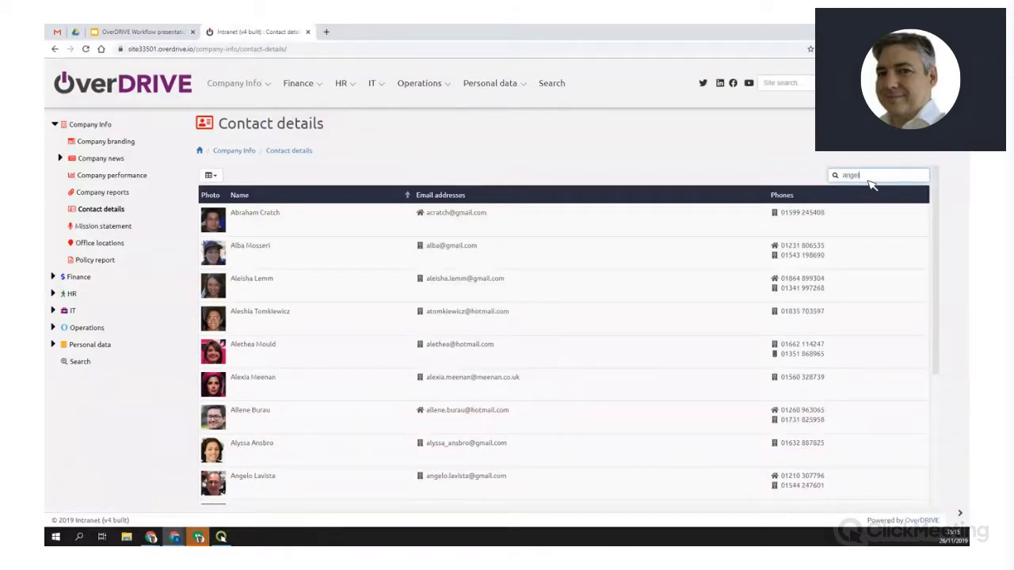
text(angelo)
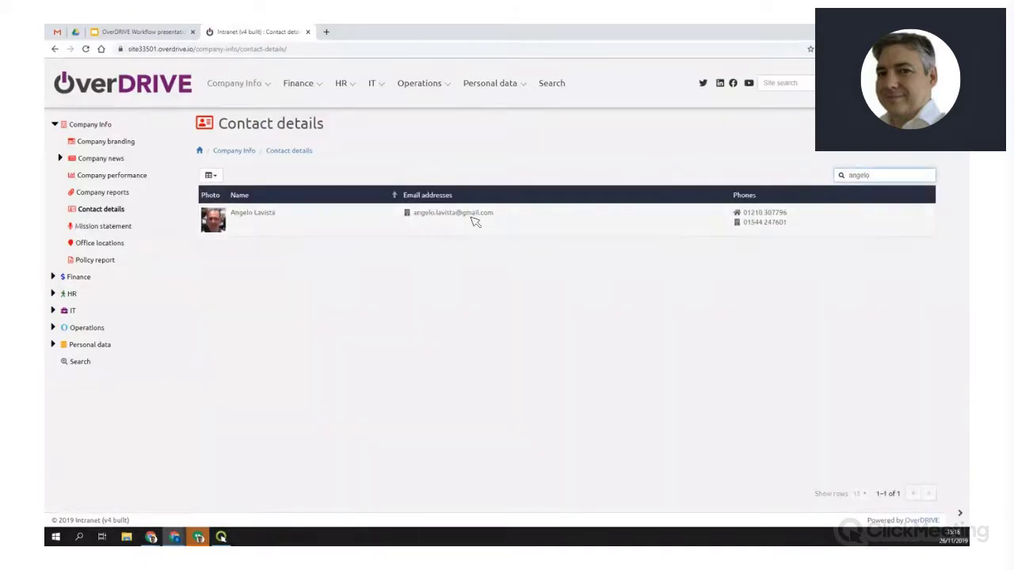
click(473, 221)
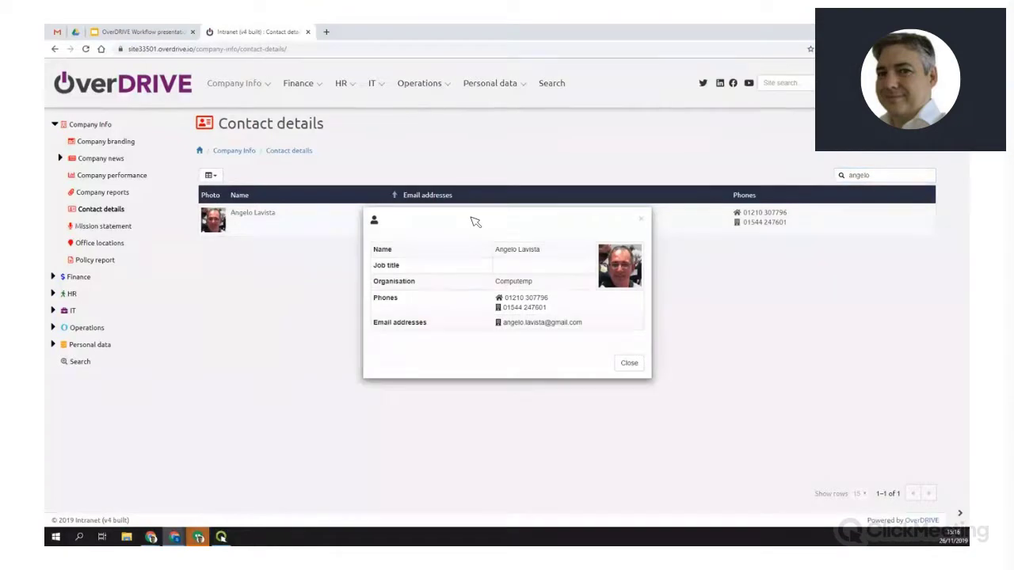
click(477, 197)
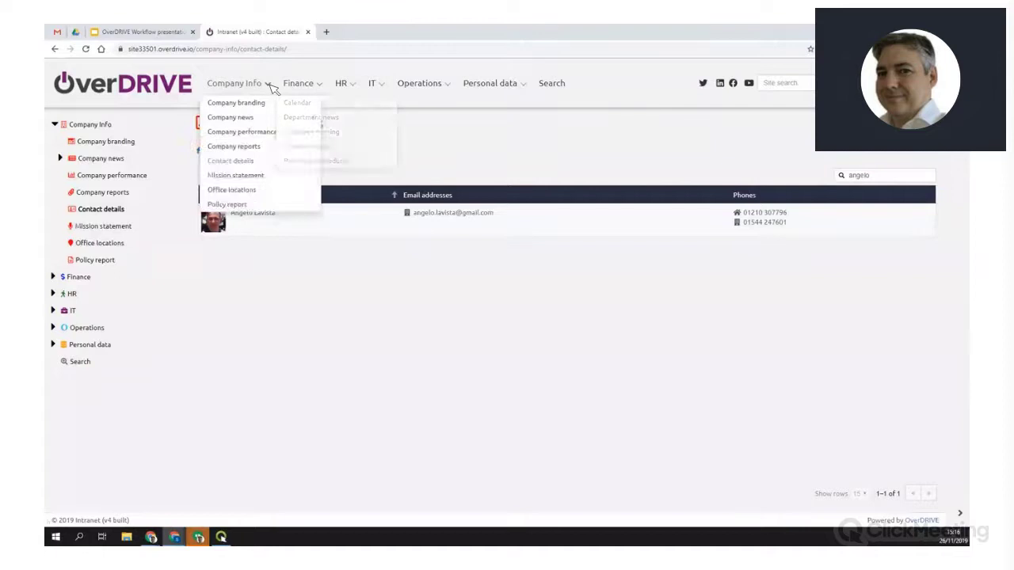
mouse_move(271, 87)
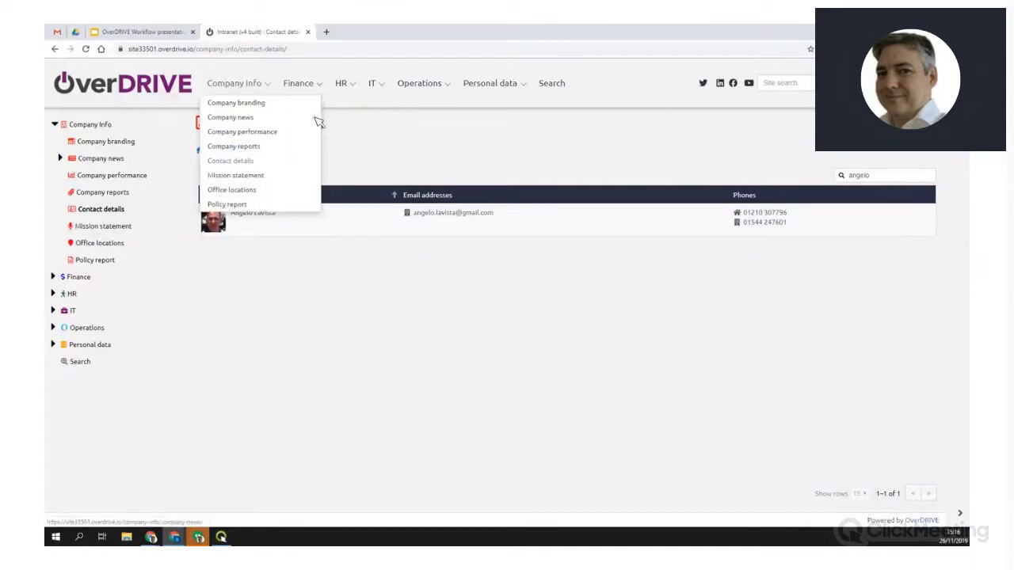
click(314, 117)
Open the Social feeds page, then Operations > Product roadmap
click(238, 161)
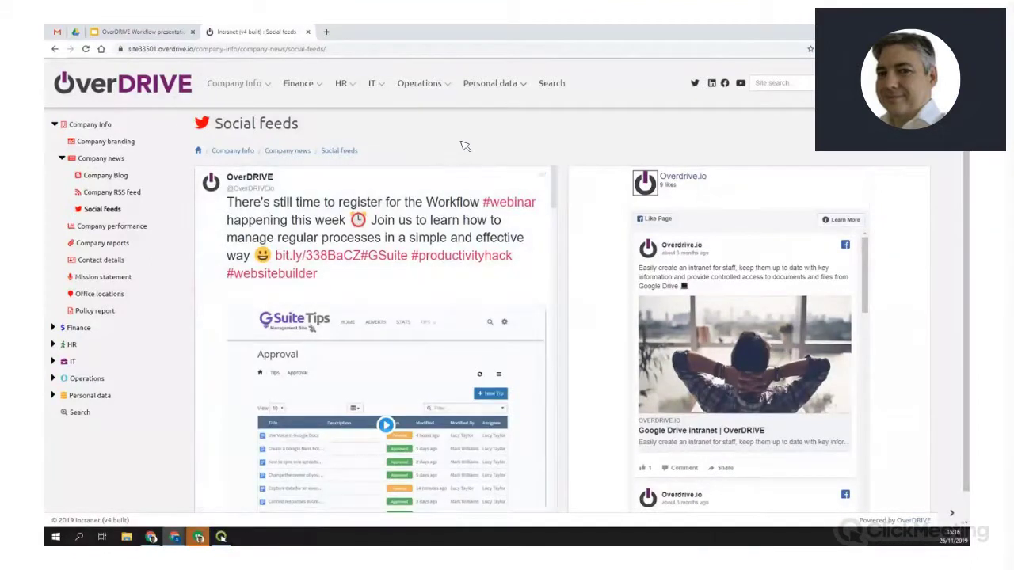
mouse_move(505, 89)
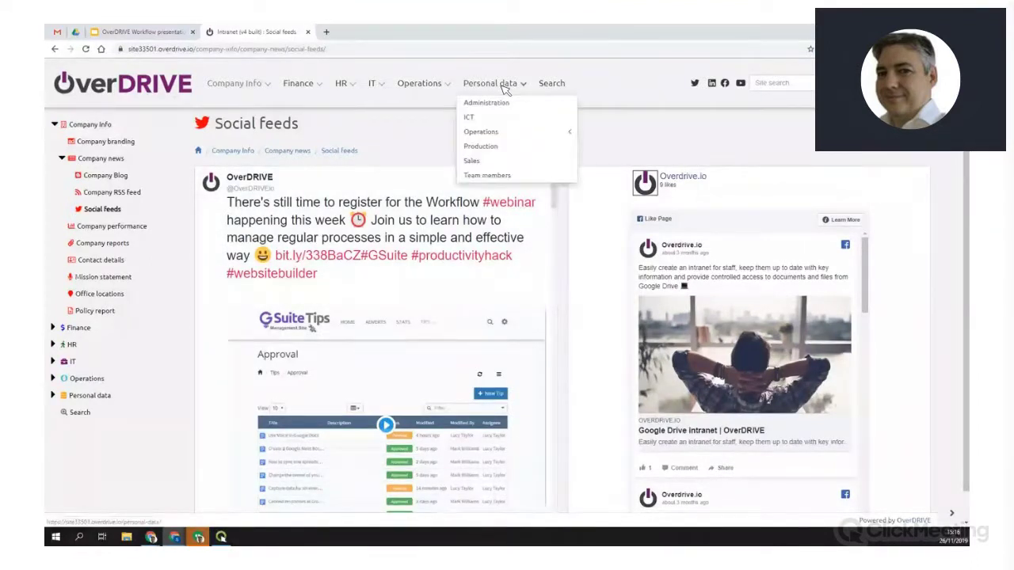
mouse_move(428, 89)
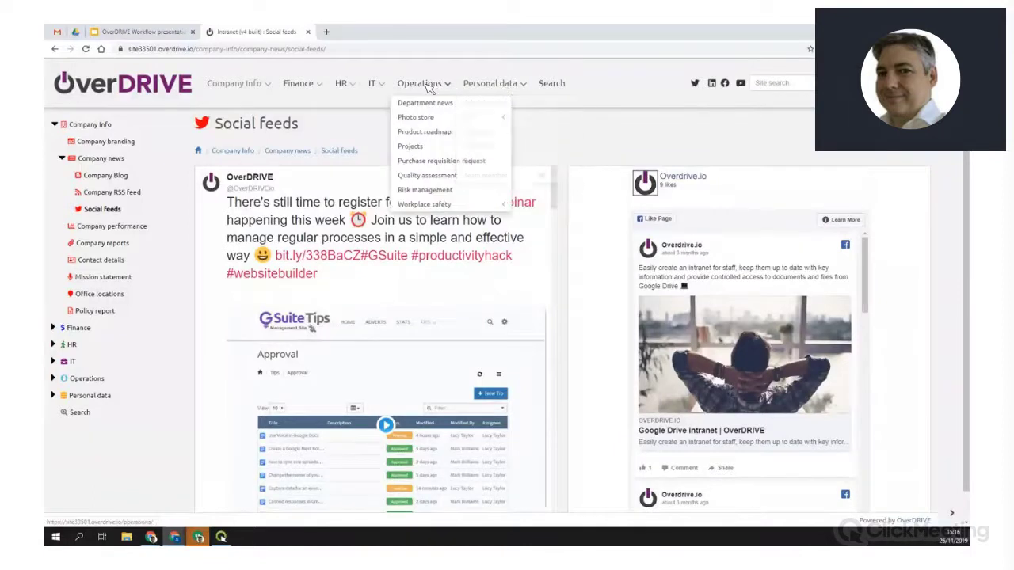
click(428, 134)
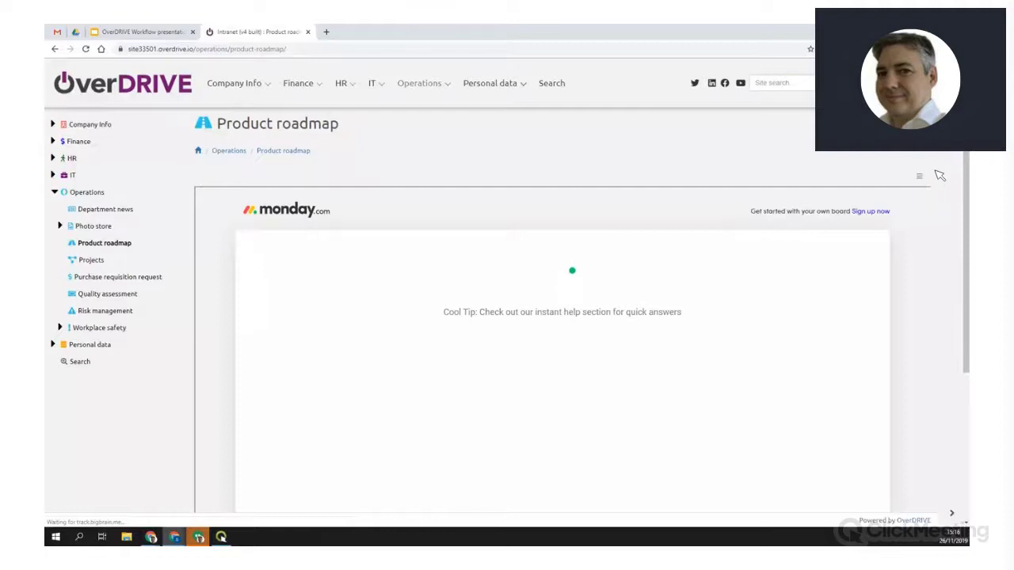
Scroll the monday.com Roadmap 2019 board, then go to Personal data's Team members directory
scroll(946, 186, down, 2)
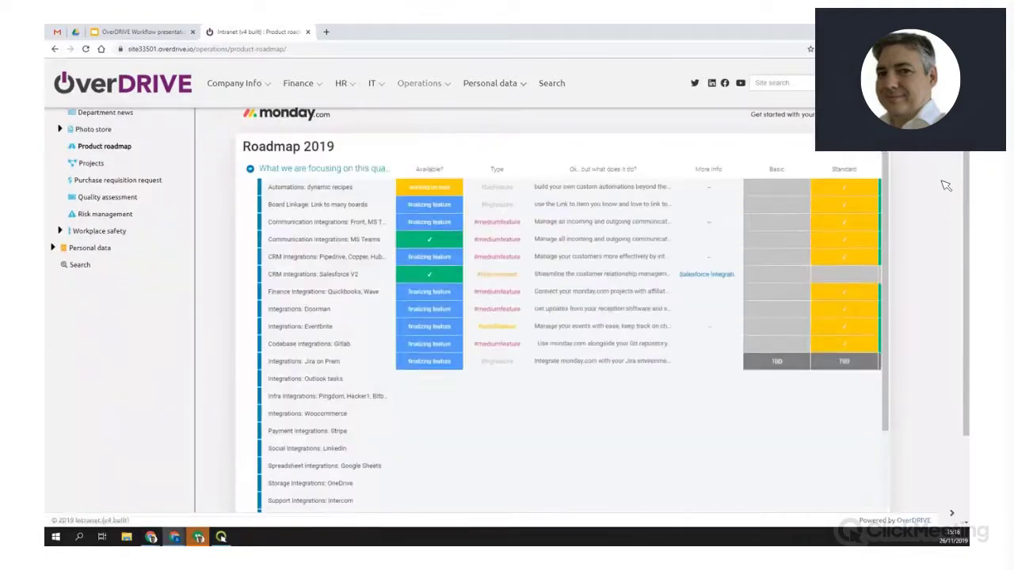
scroll(946, 186, down, 3)
scroll(708, 276, up, 5)
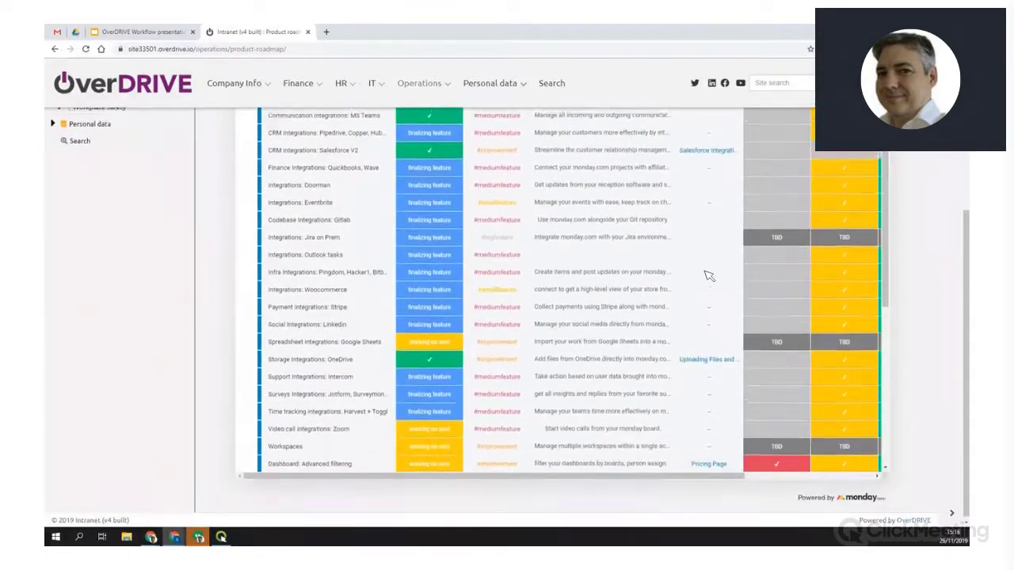
scroll(709, 277, down, 2)
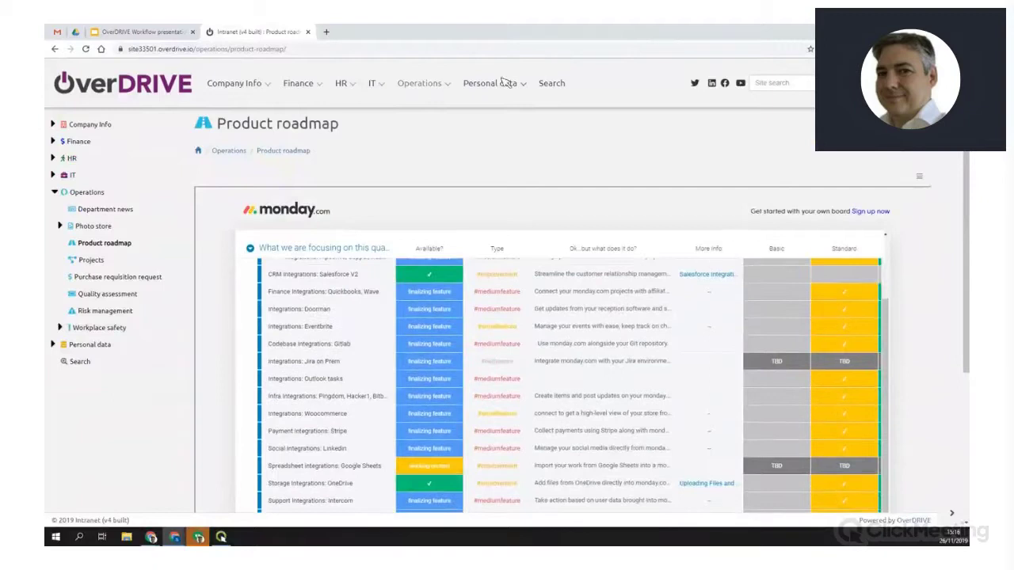
mouse_move(505, 83)
click(487, 176)
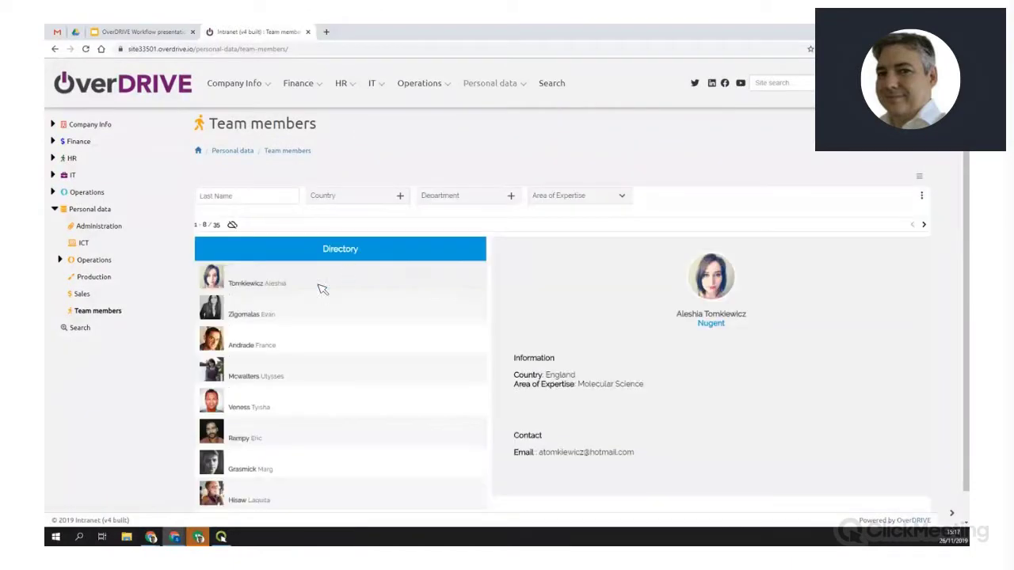
View two team members' detail cards, ending on a France-based Particle Physics and Astrophysics profile
click(283, 314)
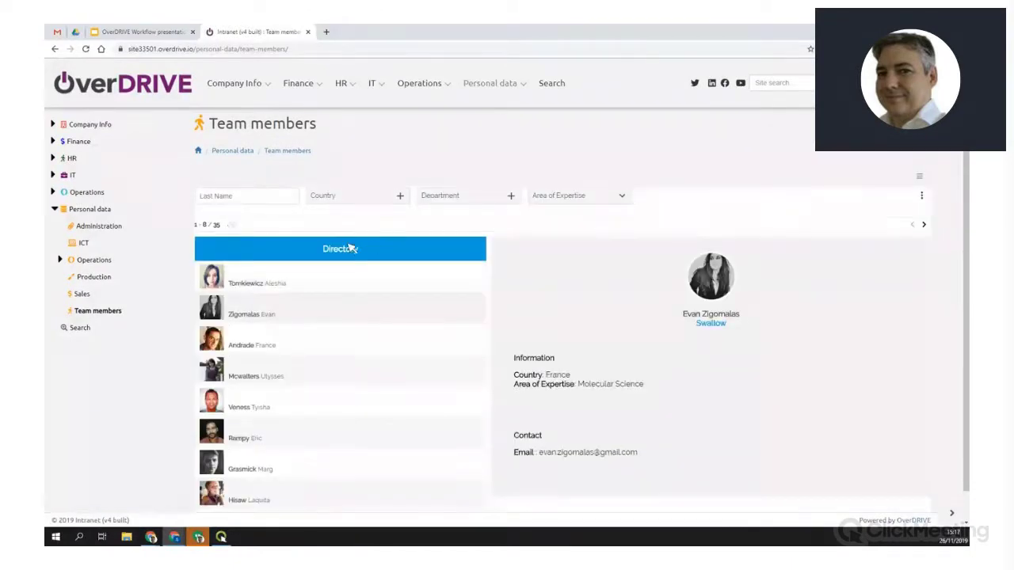
click(280, 396)
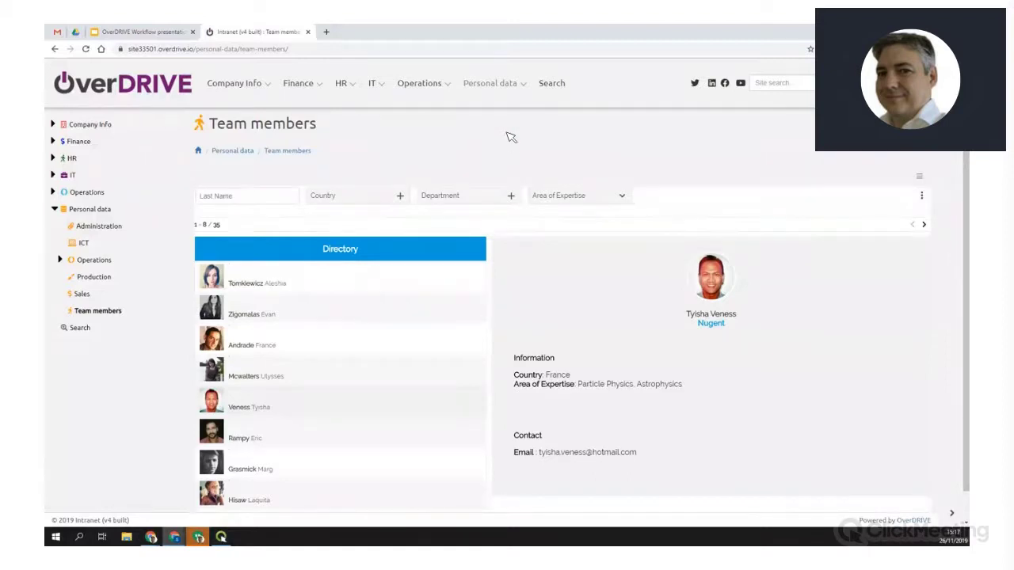
mouse_move(434, 89)
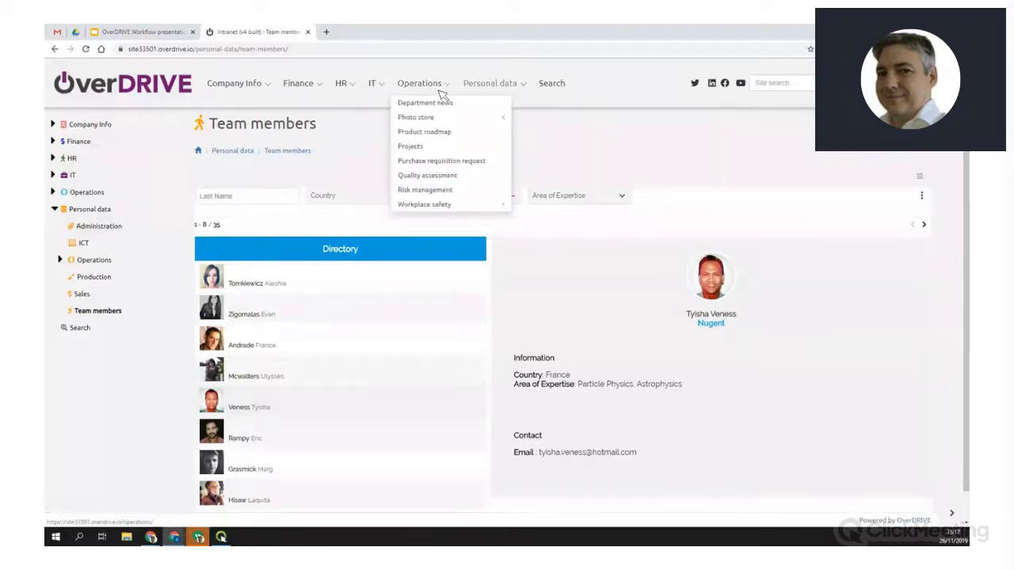
Create a new Purchase Requisition Request described as 'We need more tables', then dismiss the error and reload
click(450, 161)
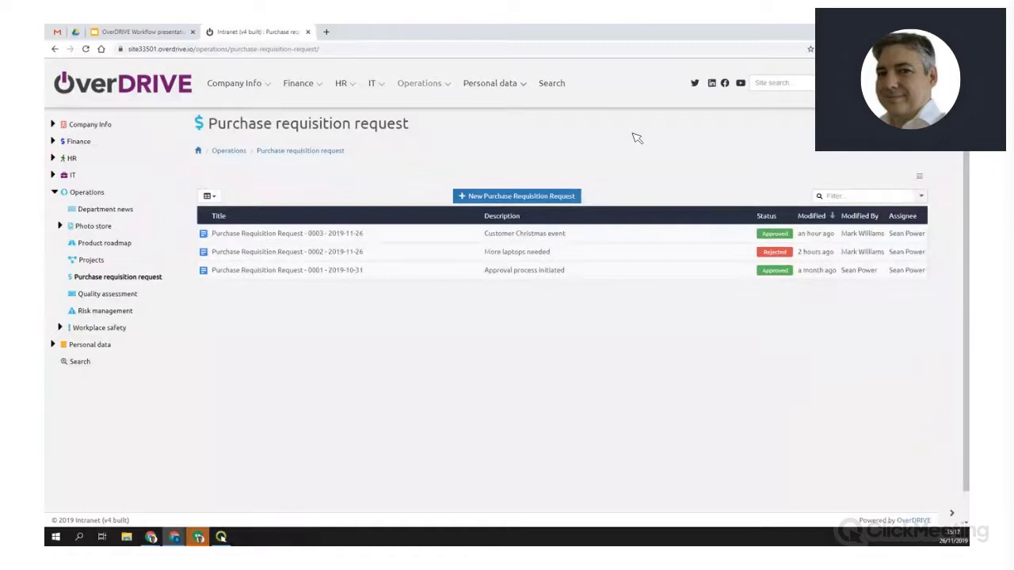
click(518, 198)
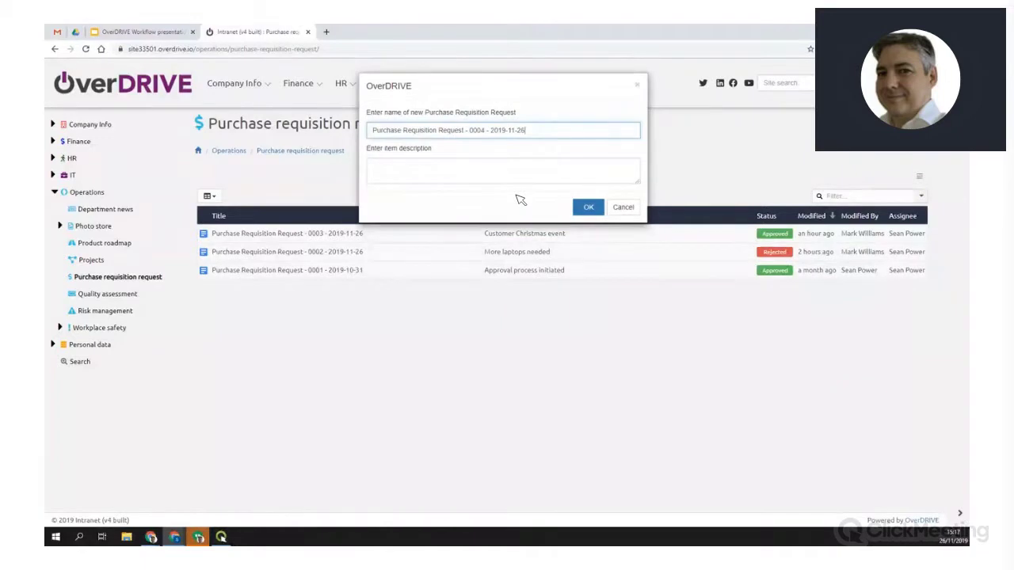
click(511, 179)
text(W)
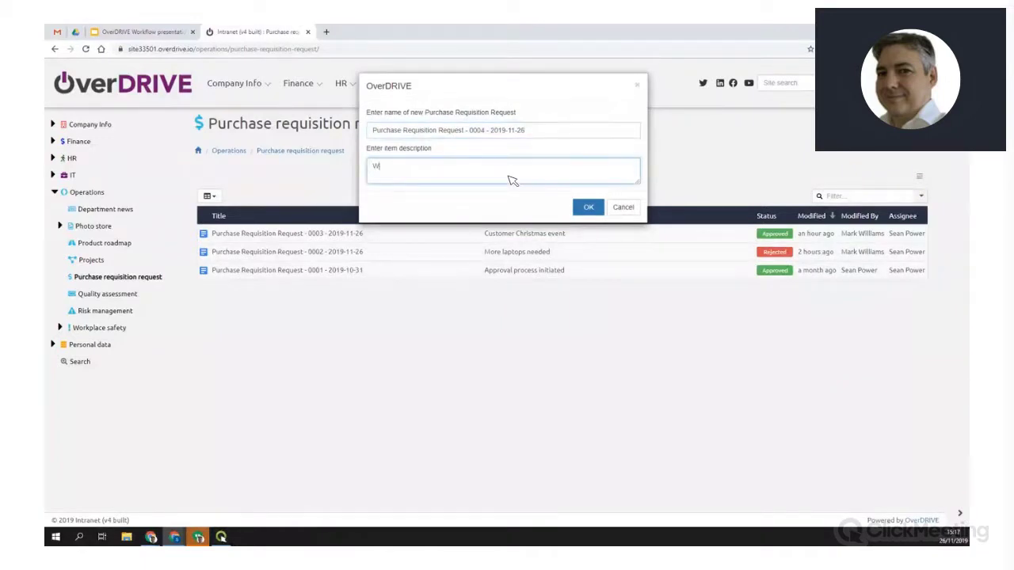
text(e need more tables)
click(587, 206)
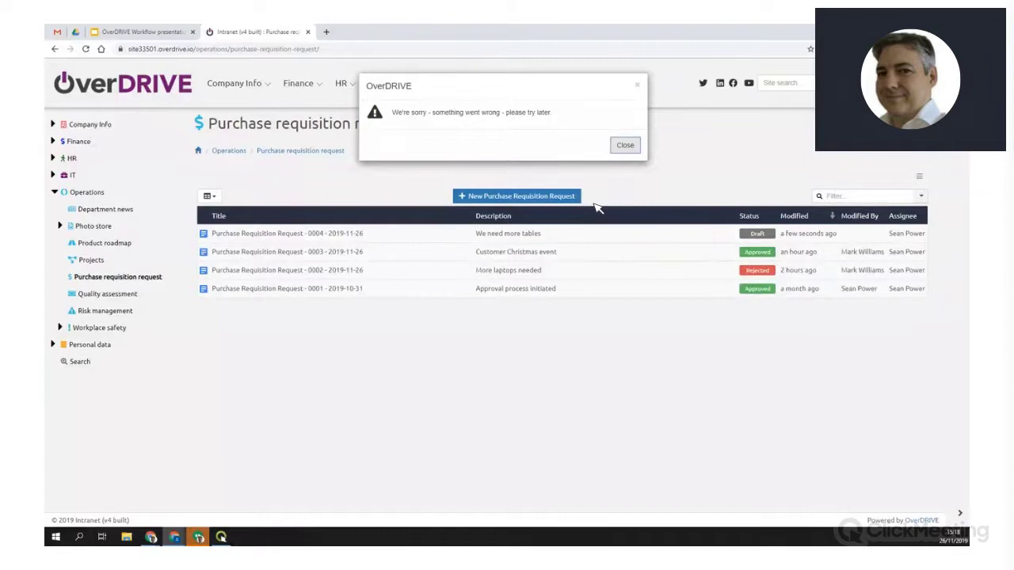
click(624, 145)
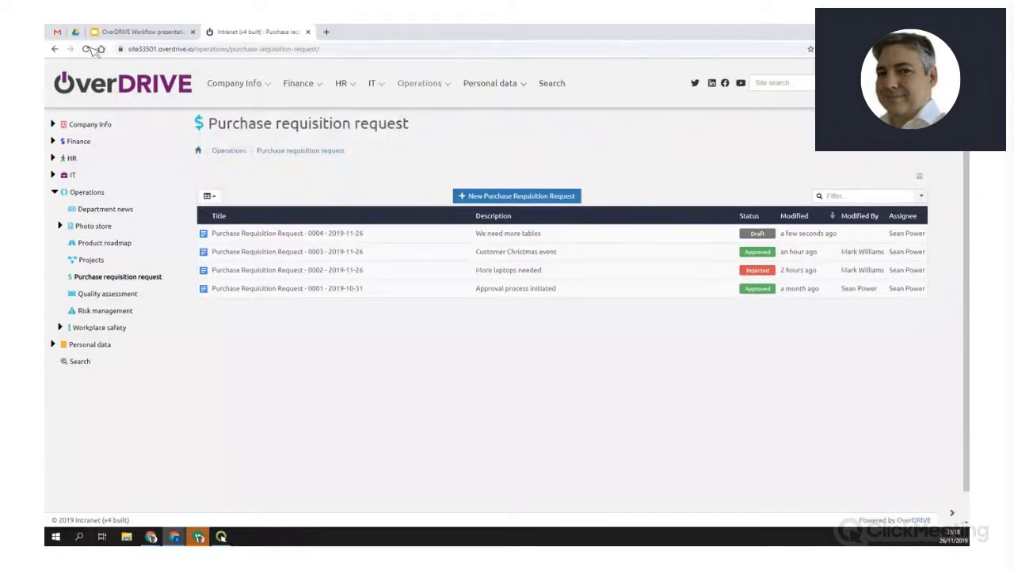
click(94, 49)
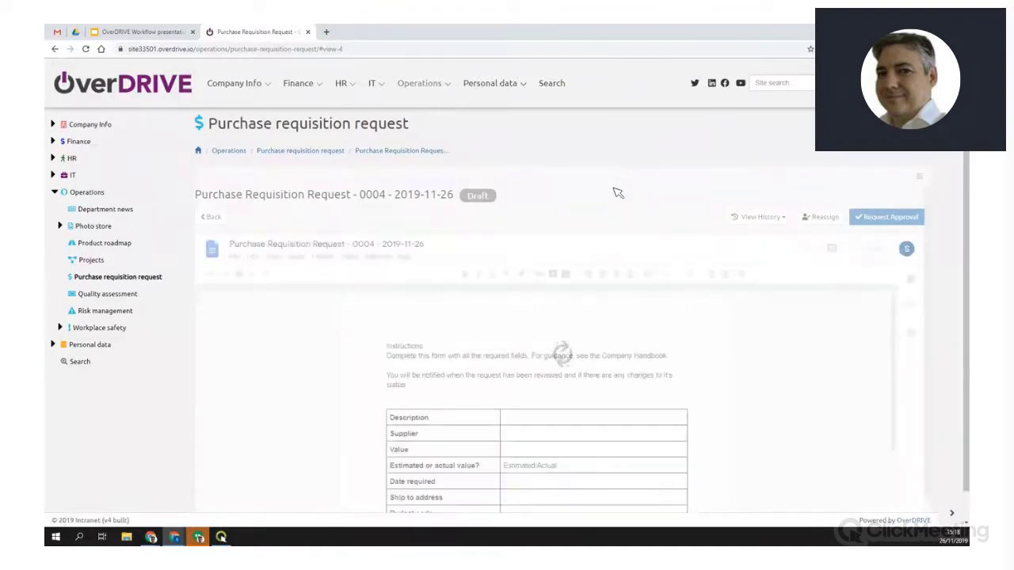
Fill request 0004's Description, Supplier and Value with placeholders 'qewqwe', 'qwqw' and 'qwe'
scroll(617, 192, down, 1)
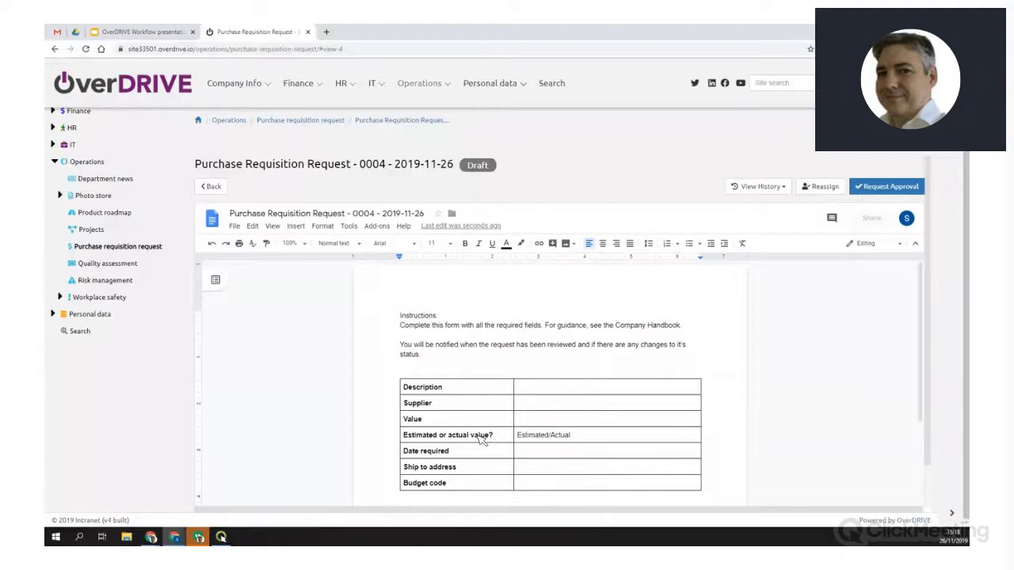
scroll(602, 341, down, 2)
click(544, 293)
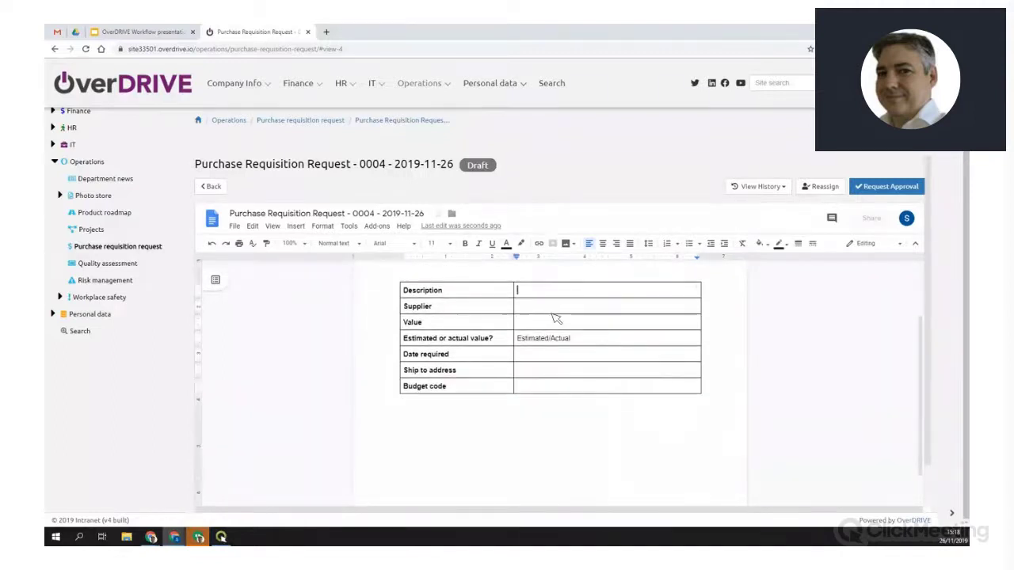
text(qewqwe)
click(555, 307)
text(qwqw)
click(550, 323)
text(qw)
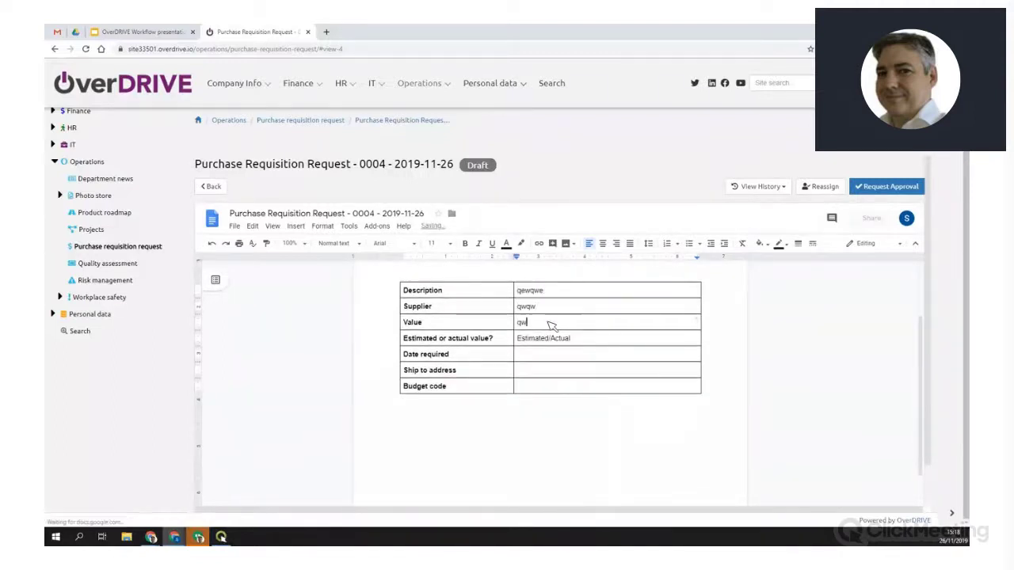
text(e)
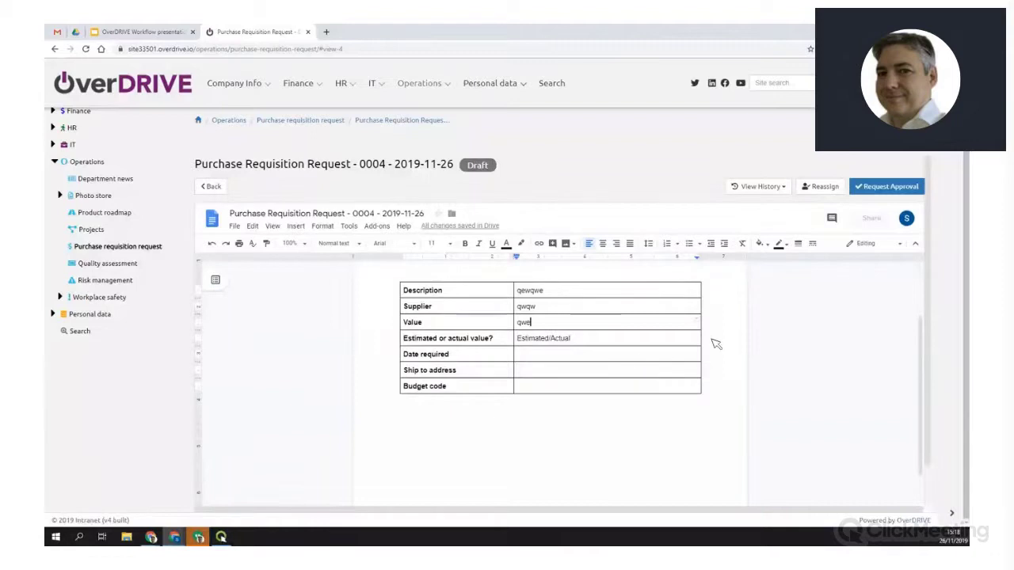
scroll(742, 333, up, 1)
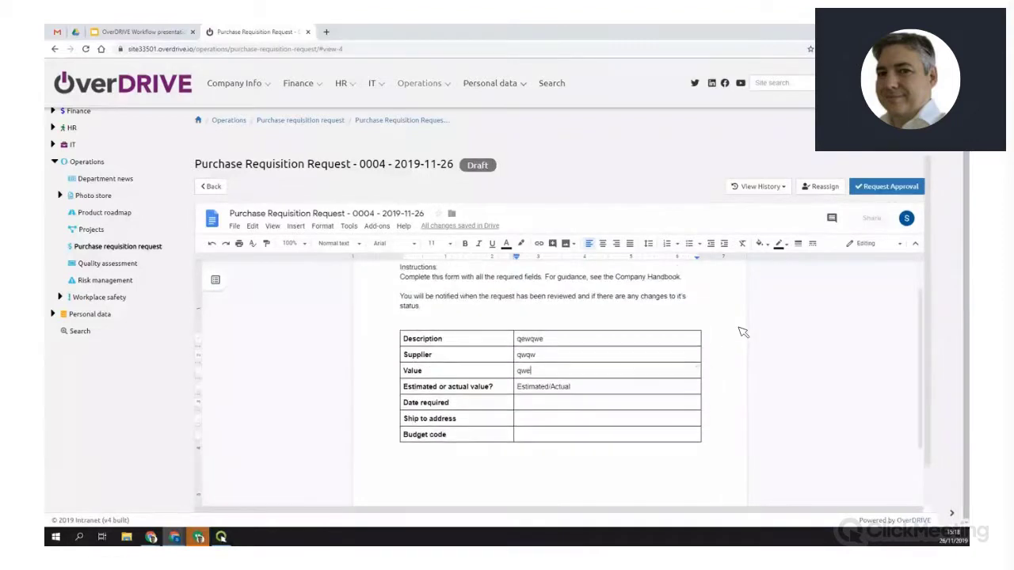
click(878, 193)
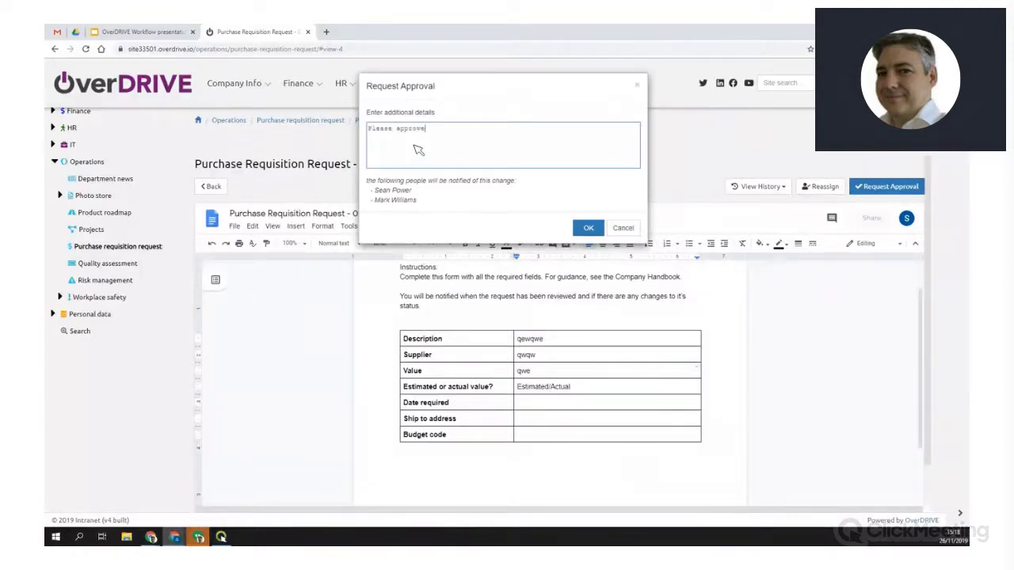
Send request 0004's approval request with the note 'Please approve'
click(589, 227)
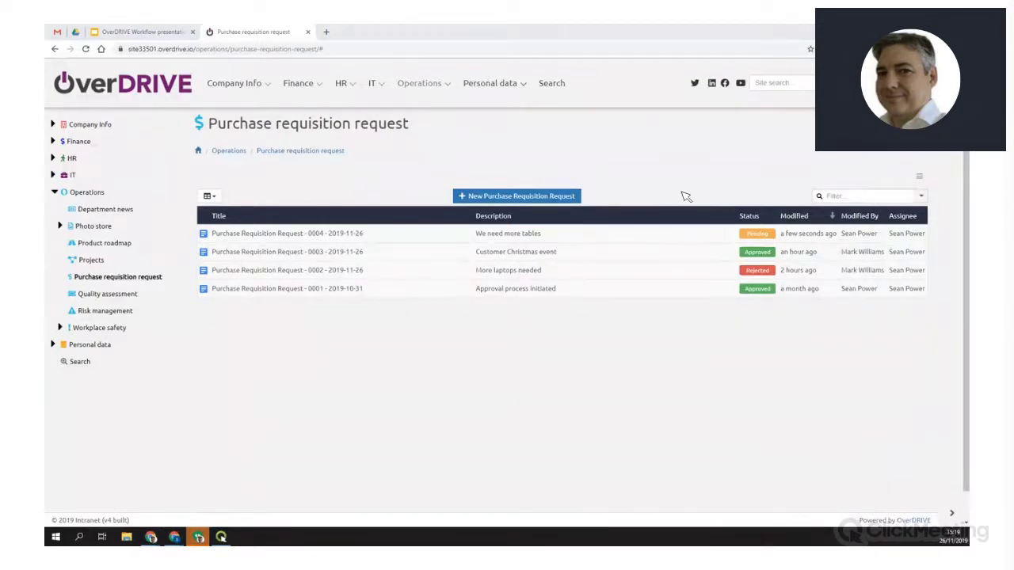
Switch to the Gmail window and refresh the inbox to find the 0004 approval e-mail
key(alt+Tab)
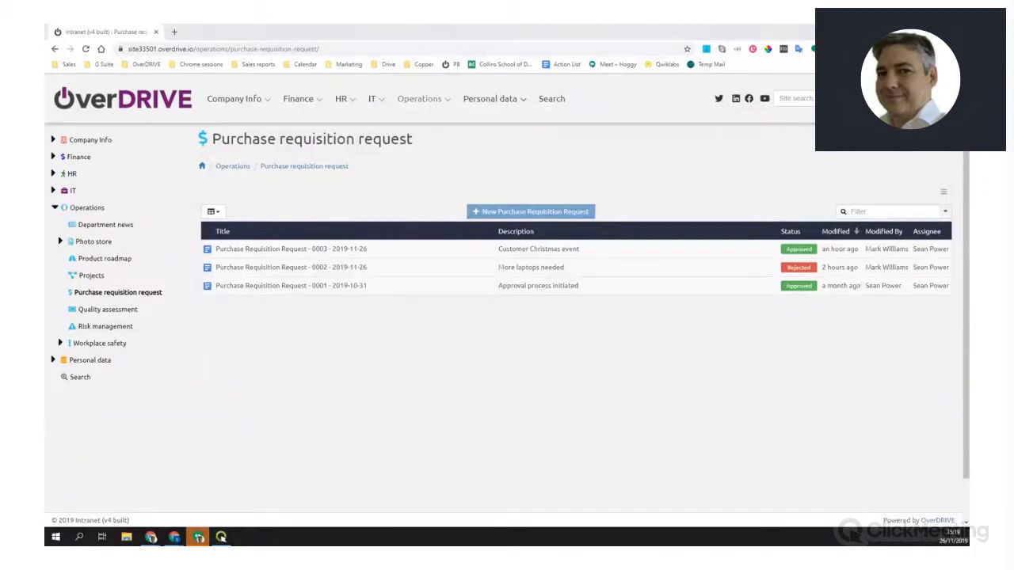
key(alt+Tab)
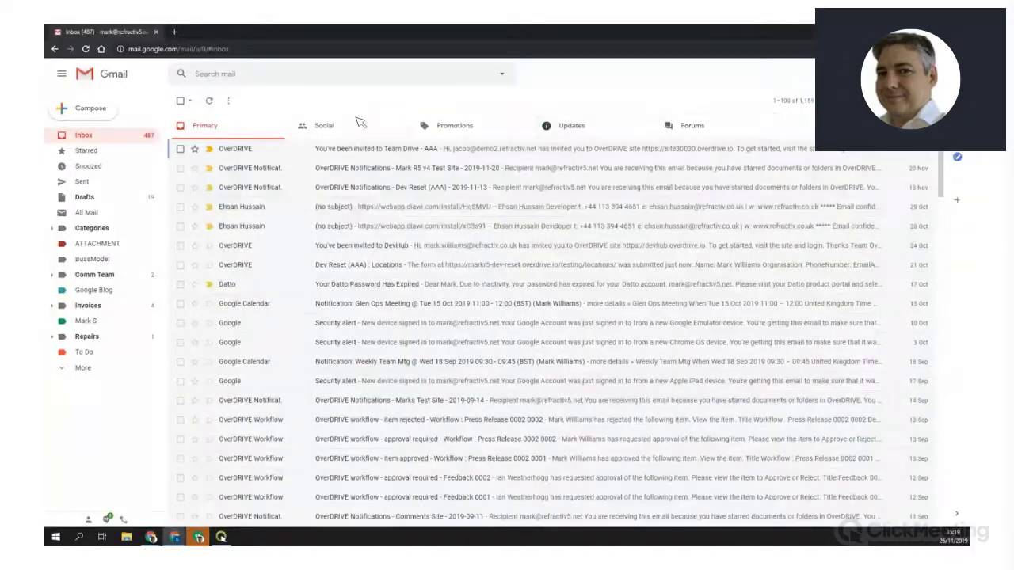
click(209, 100)
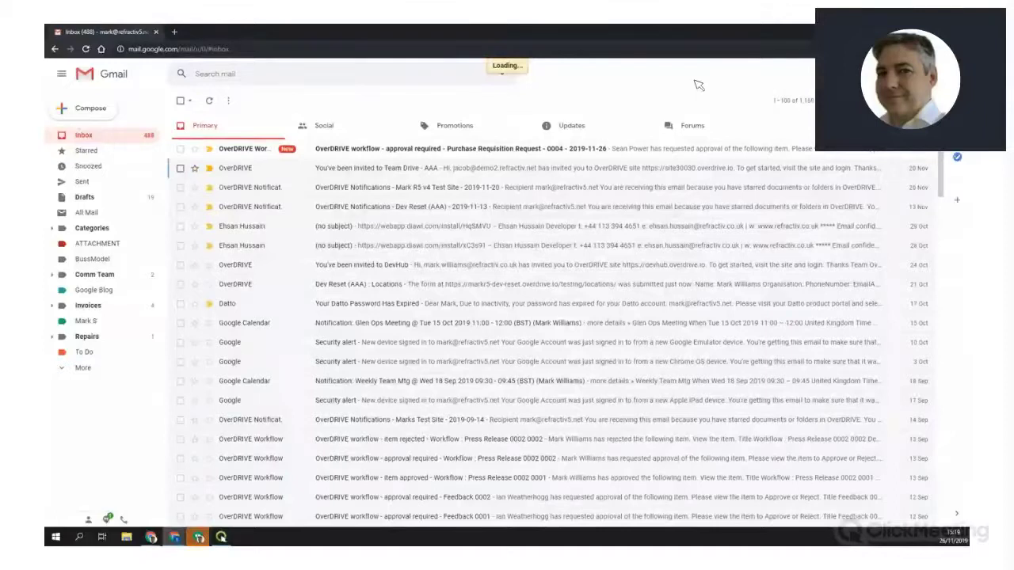
Open the 'approval required' e-mail for request 0004 and follow its view-the-item link
click(386, 152)
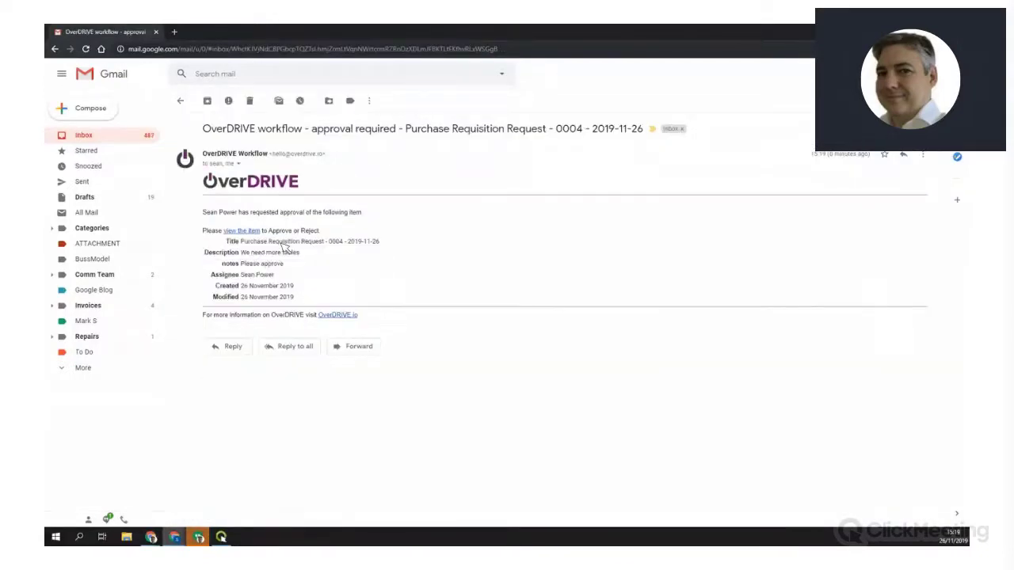
click(241, 231)
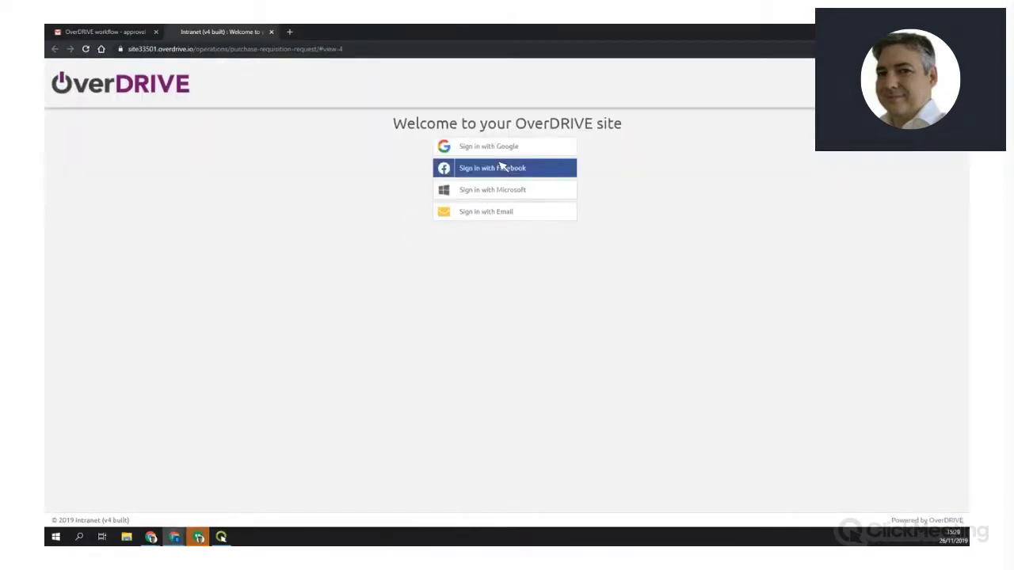
Sign in with Google, open Pending request 0004's form and start approving it
click(547, 147)
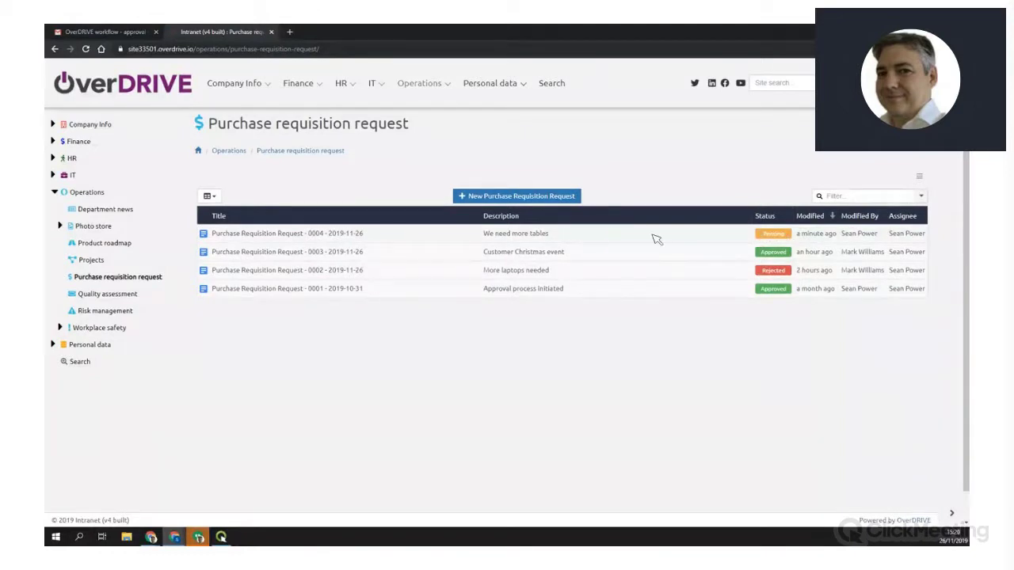
click(539, 234)
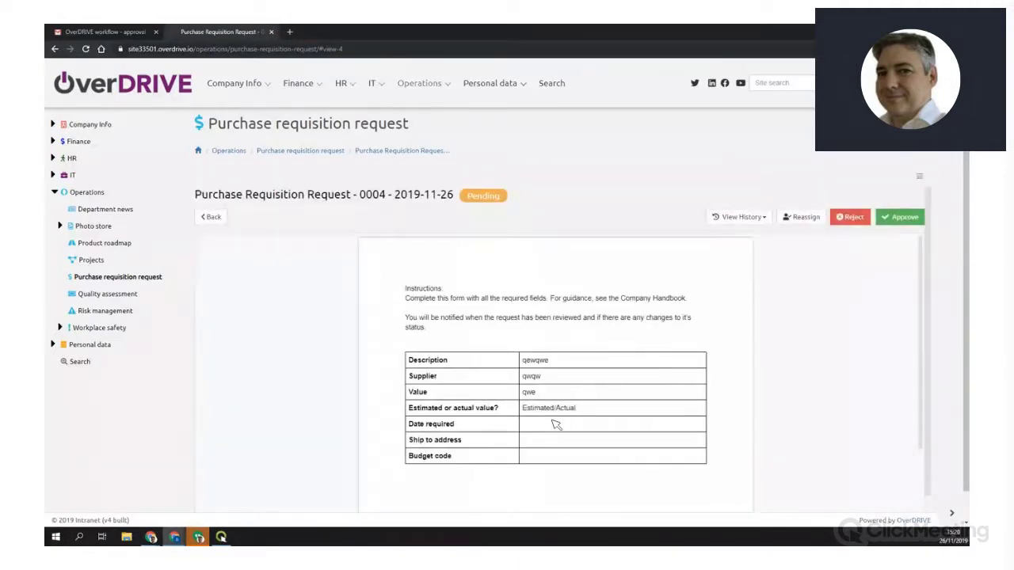
scroll(804, 309, down, 3)
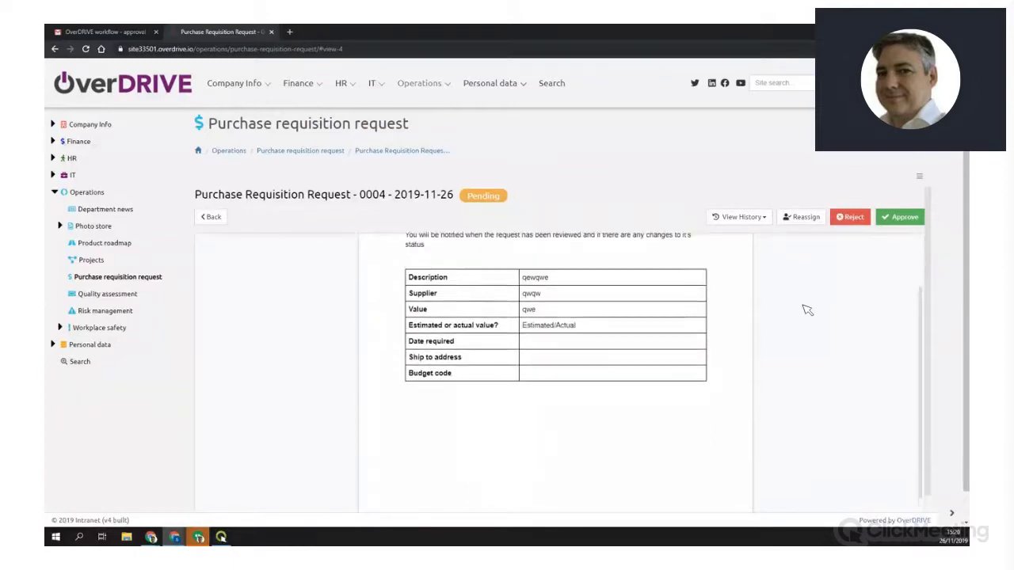
scroll(801, 305, up, 3)
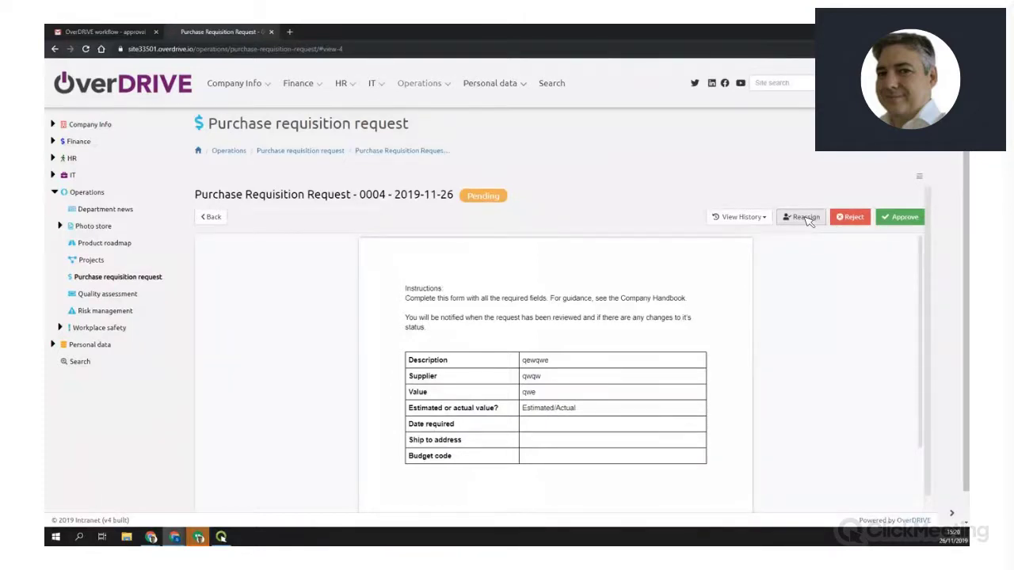
click(899, 218)
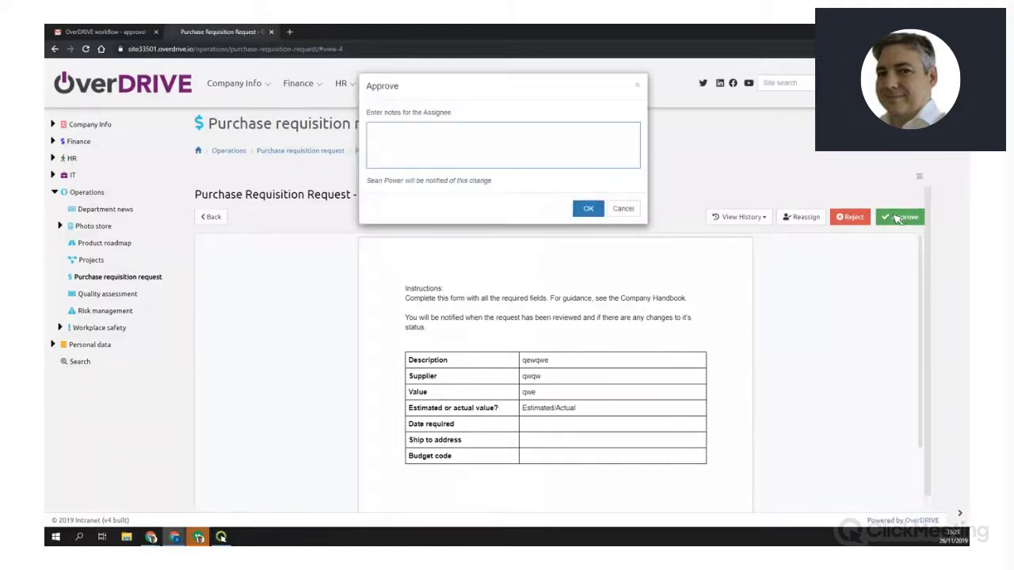
Approve request 0004 with the assignee note 'Yes, please go ahead'
click(507, 152)
text(Yes, please go ahead)
click(587, 208)
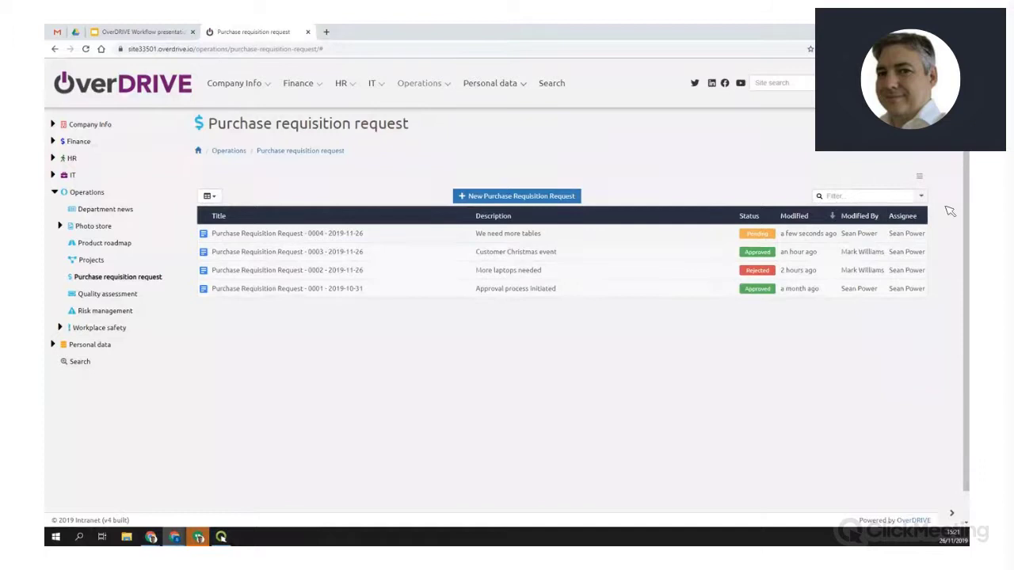
Refresh the requisition list so 0004 reads Approved, then open request 0003
click(919, 175)
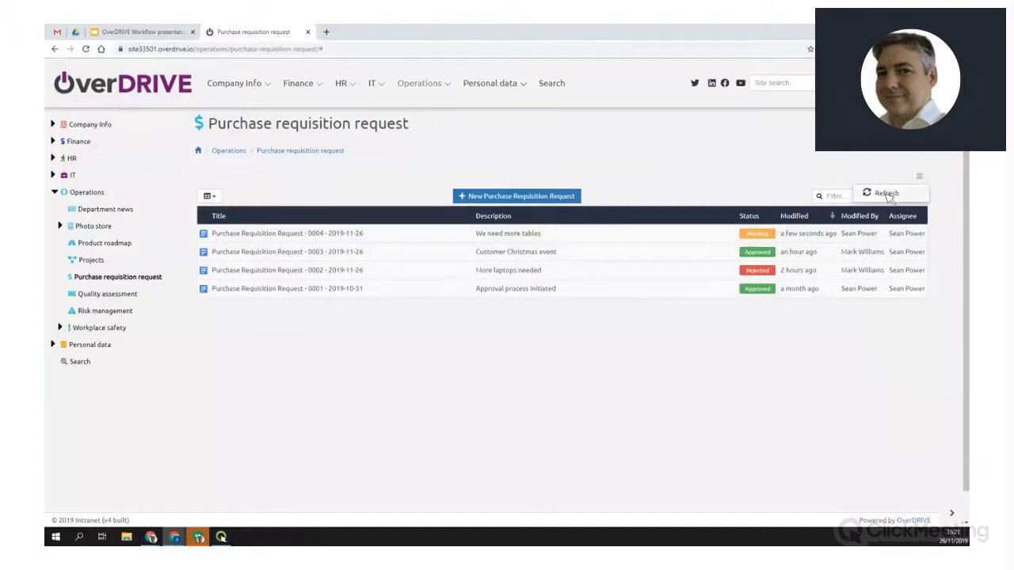
click(887, 194)
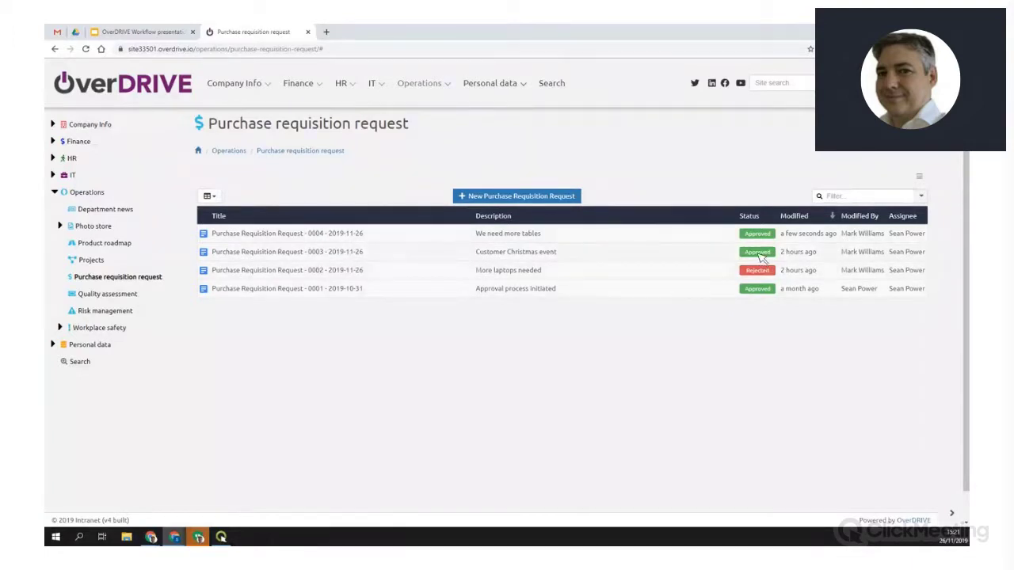
click(491, 254)
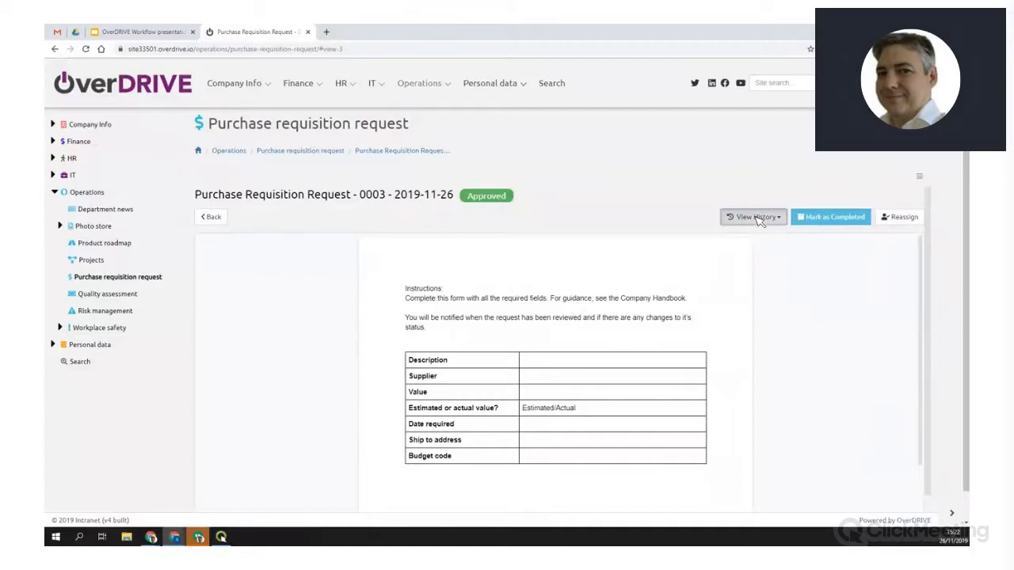
Check request 0003's approval history, return to the requisition list, and enter design mode
click(759, 221)
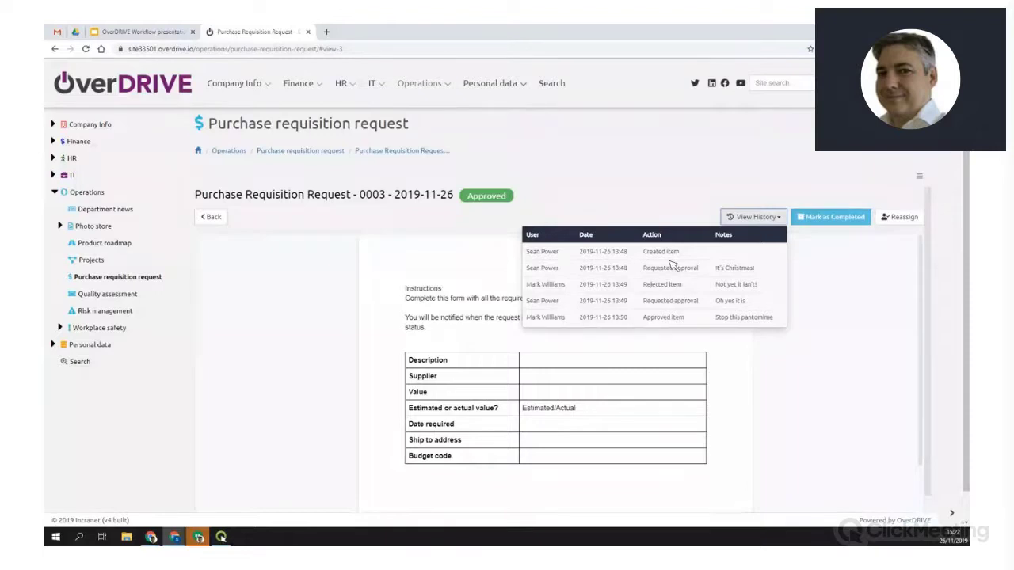
click(556, 206)
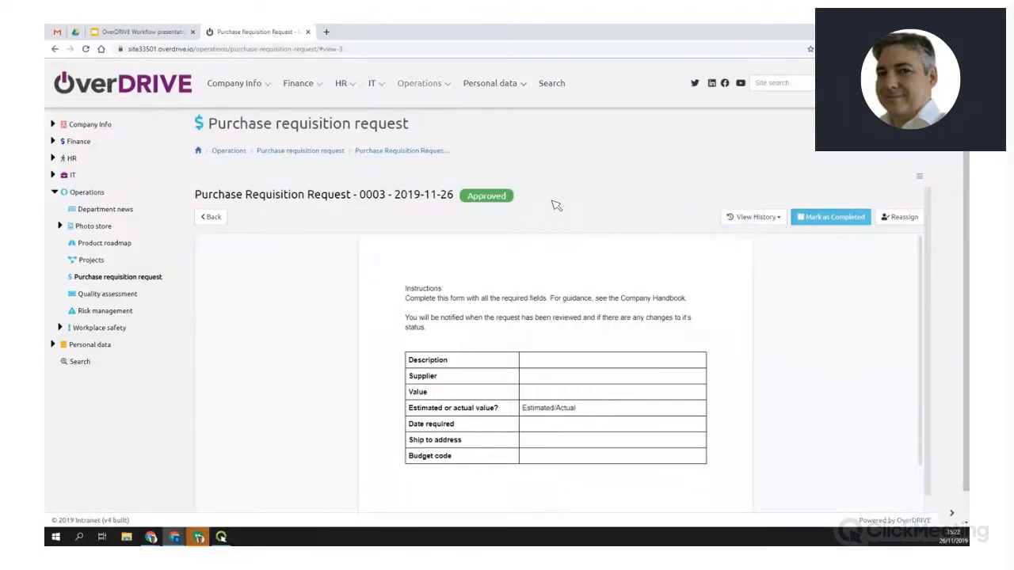
click(212, 216)
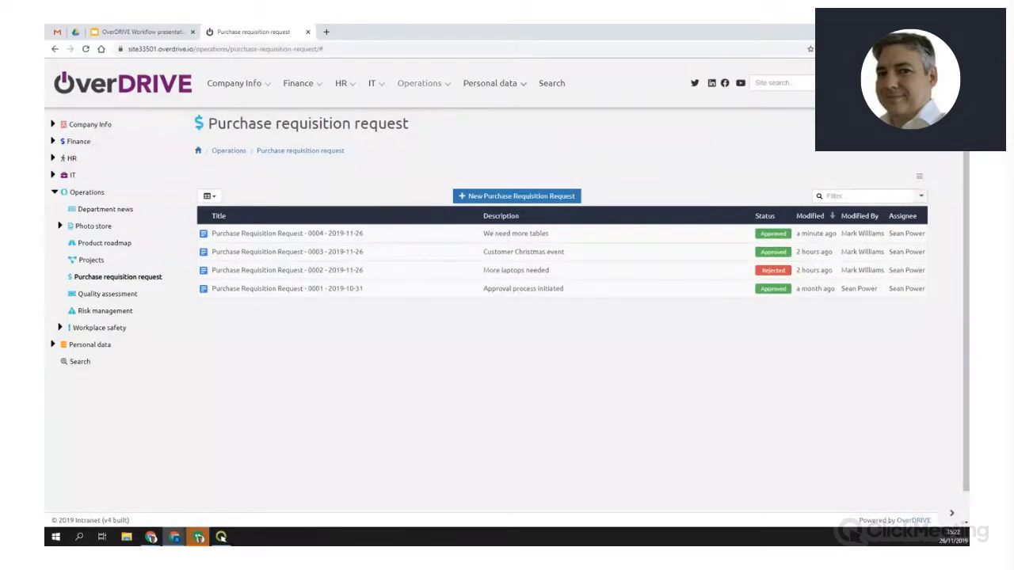
click(949, 71)
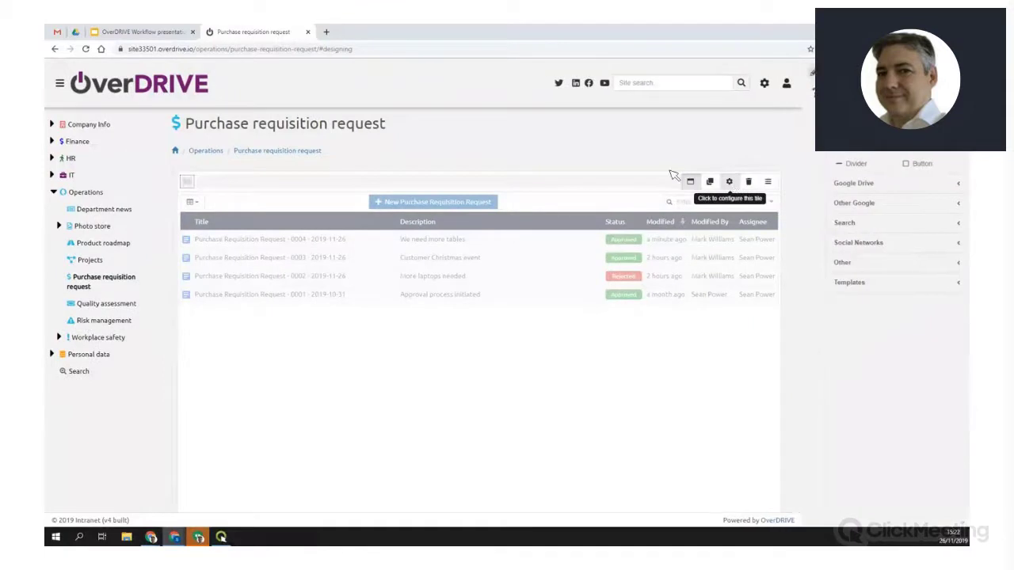
click(690, 182)
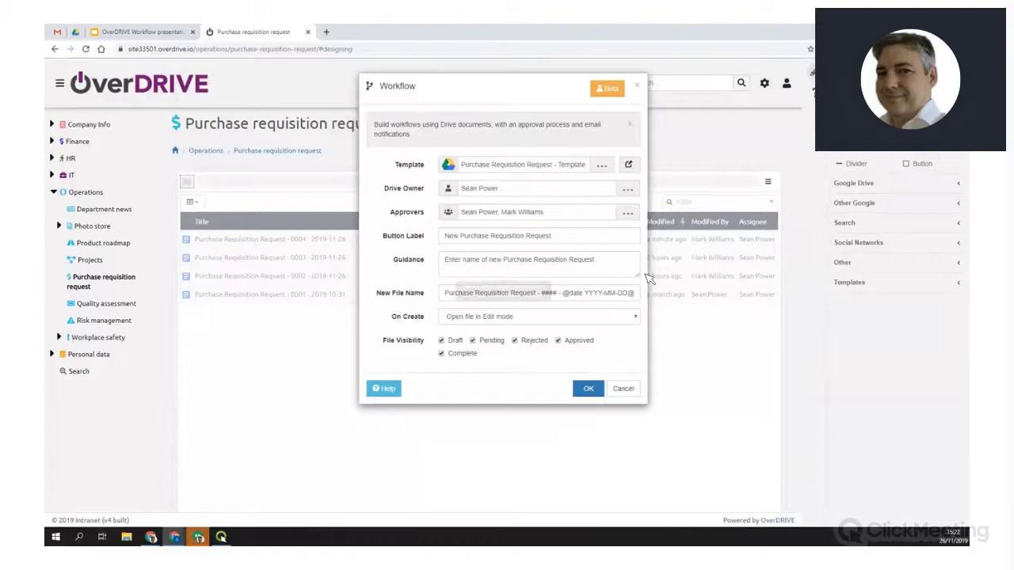
click(574, 215)
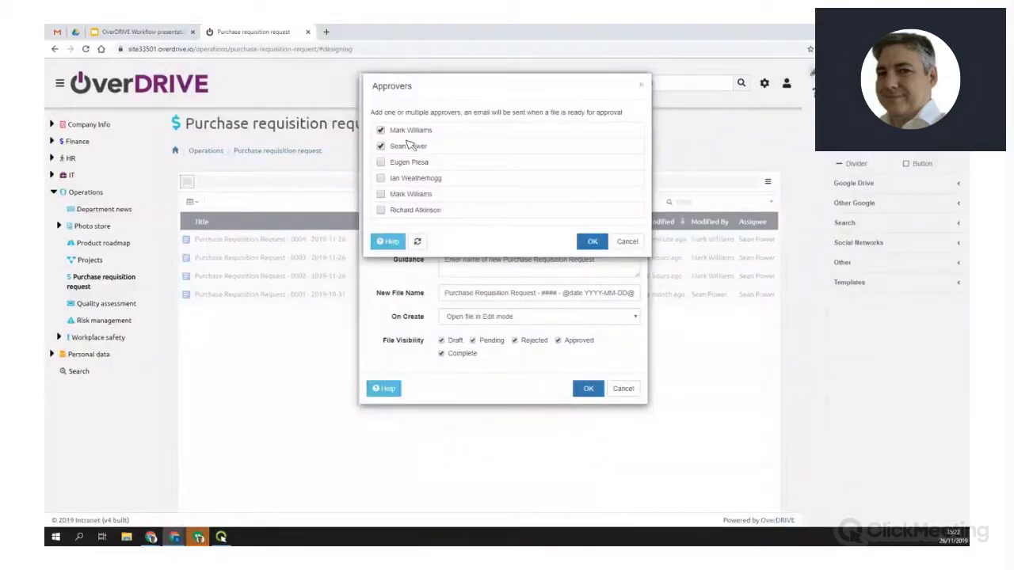
click(634, 242)
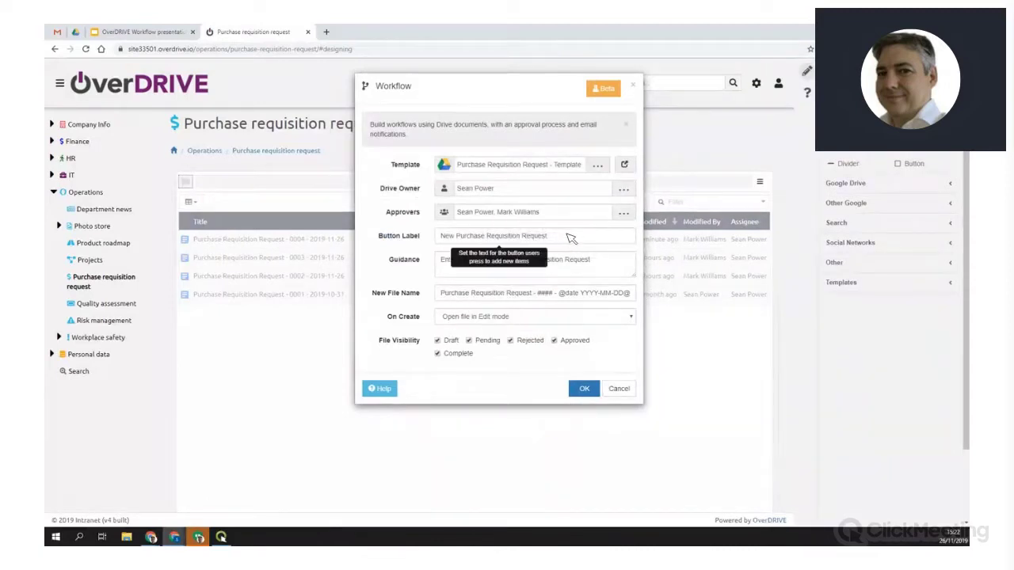
drag(566, 238, 436, 240)
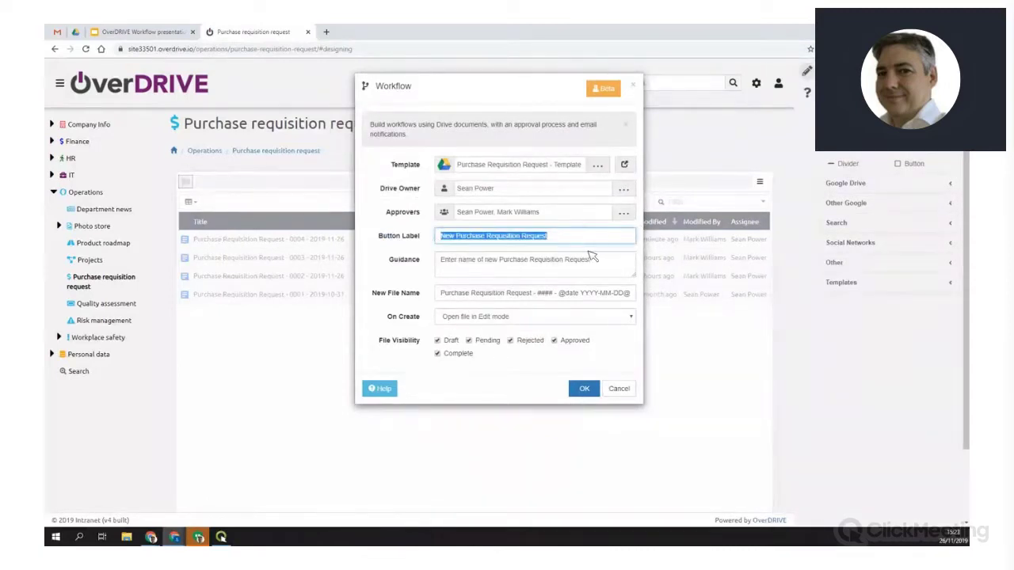
click(616, 346)
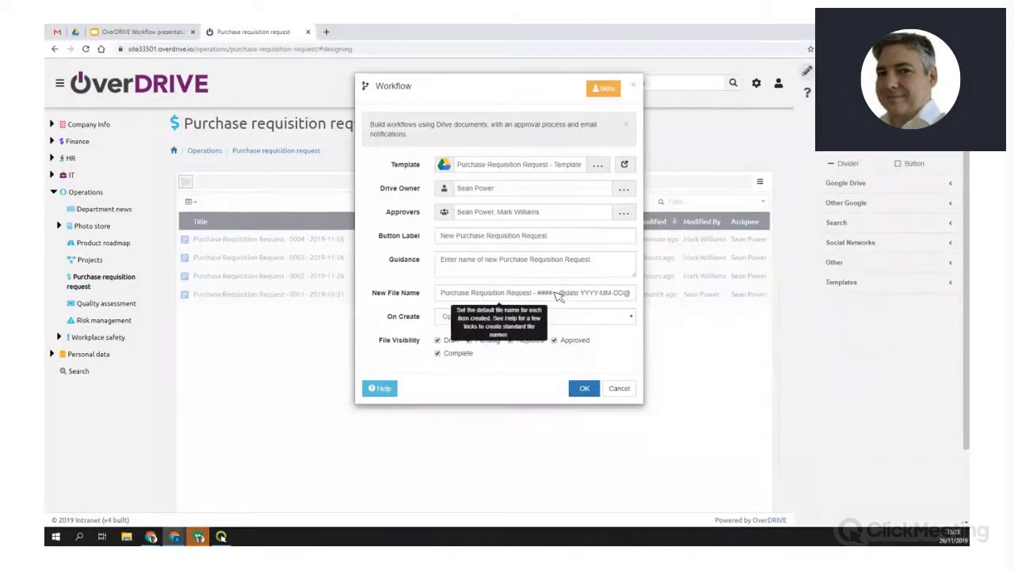
drag(554, 293, 631, 294)
click(625, 344)
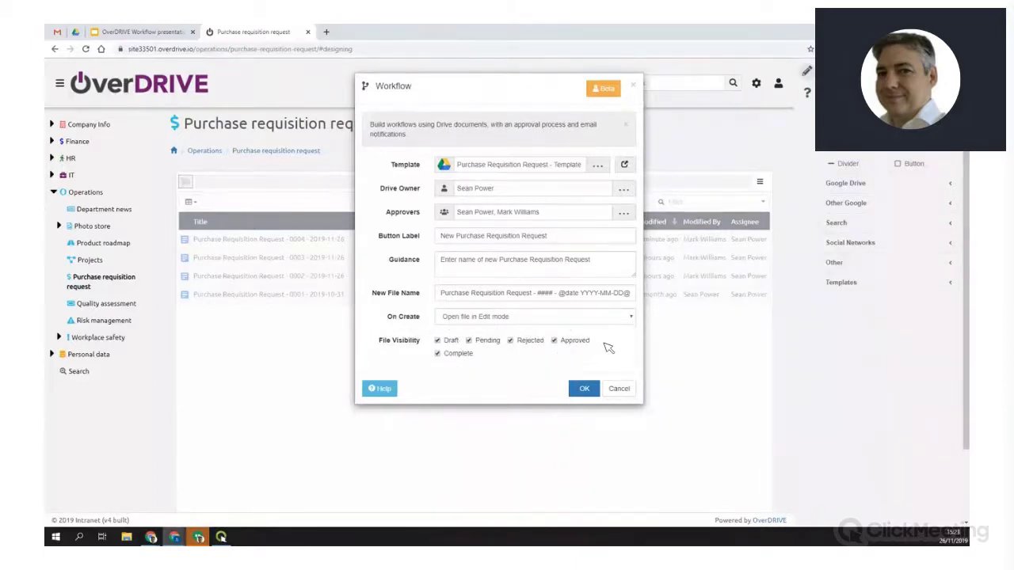
click(618, 388)
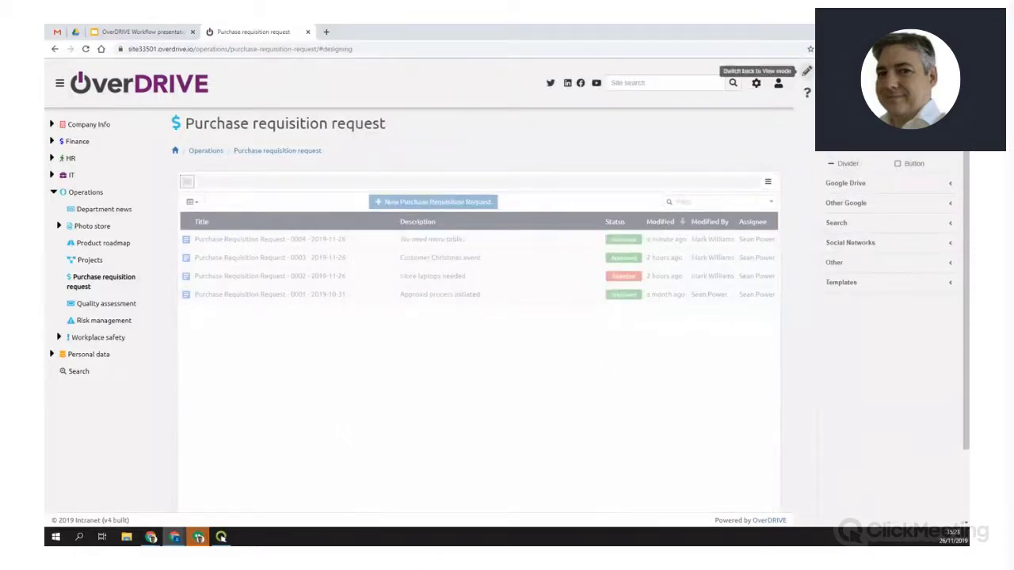
click(807, 72)
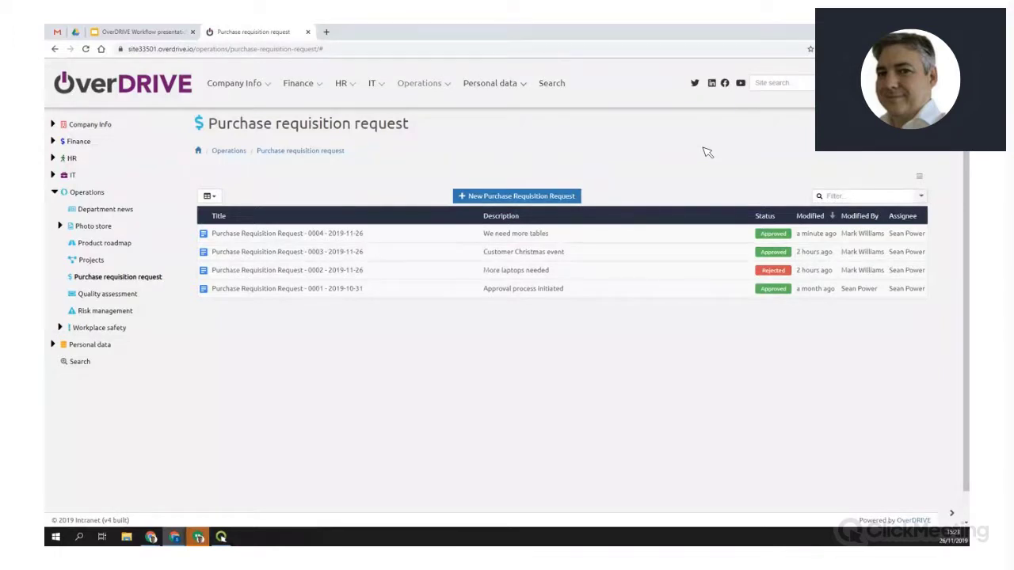
Present the OverDRIVE Workflow slides full screen from slide 8, 'Possible Use Cases'
click(168, 33)
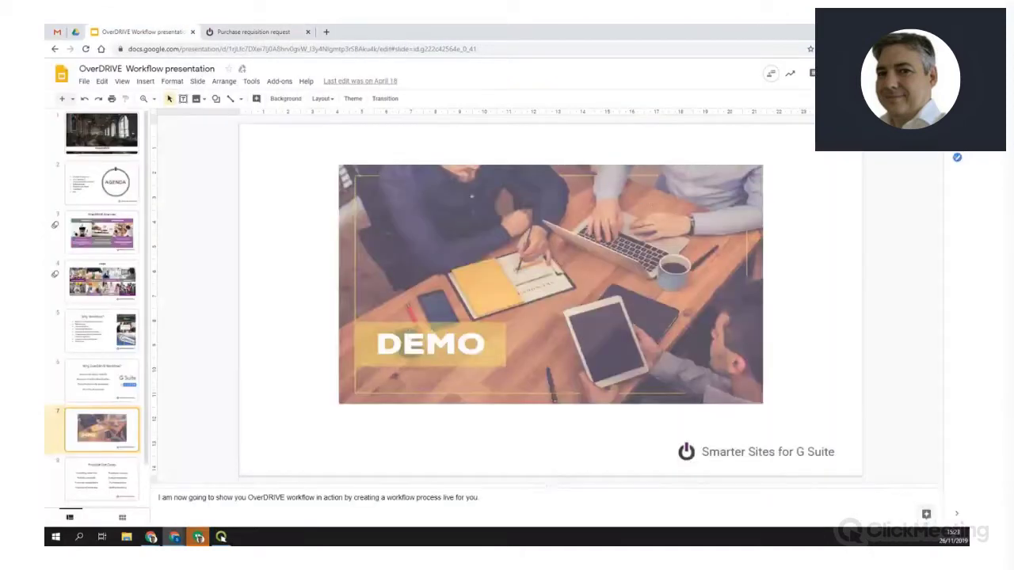
key(ctrl+F5)
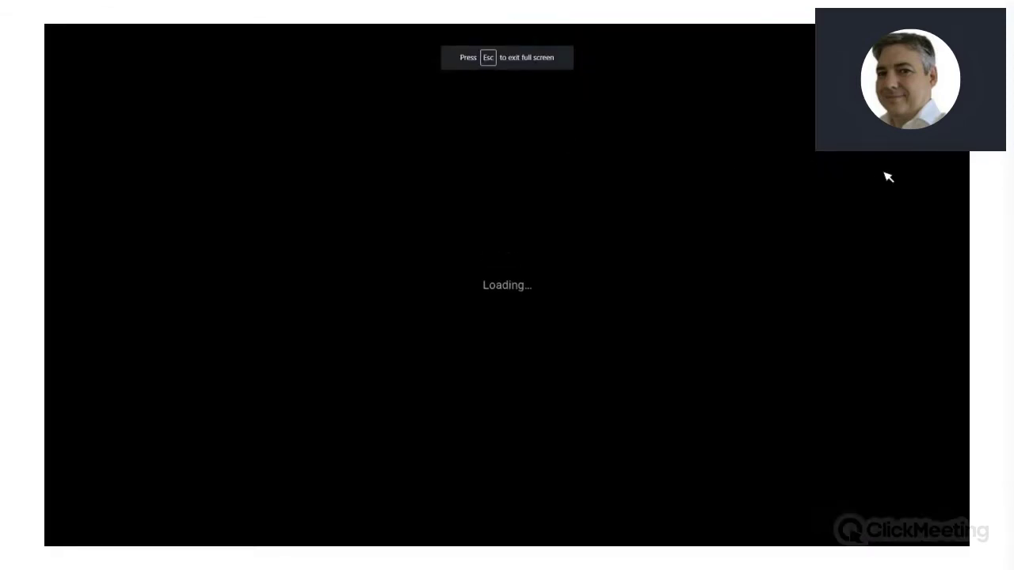
key(Right)
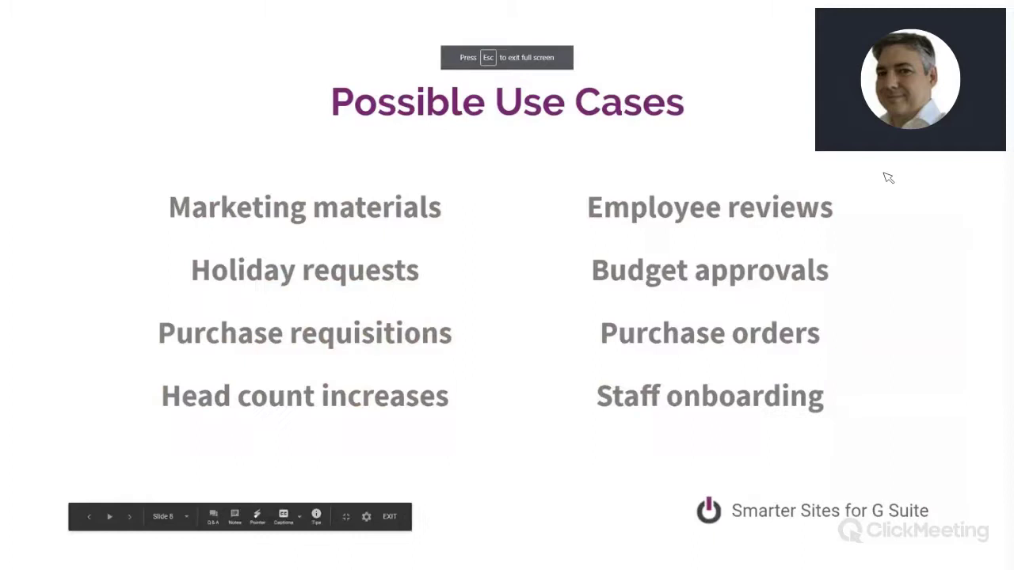